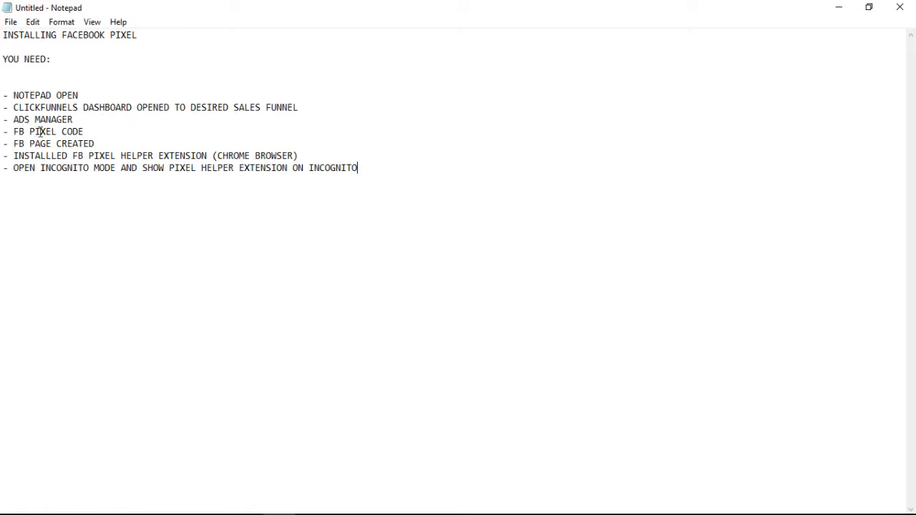
Leave the Notepad checklist and open the Day One Marketing Business Manager from the Facebook home page in Chrome
left_click(839, 8)
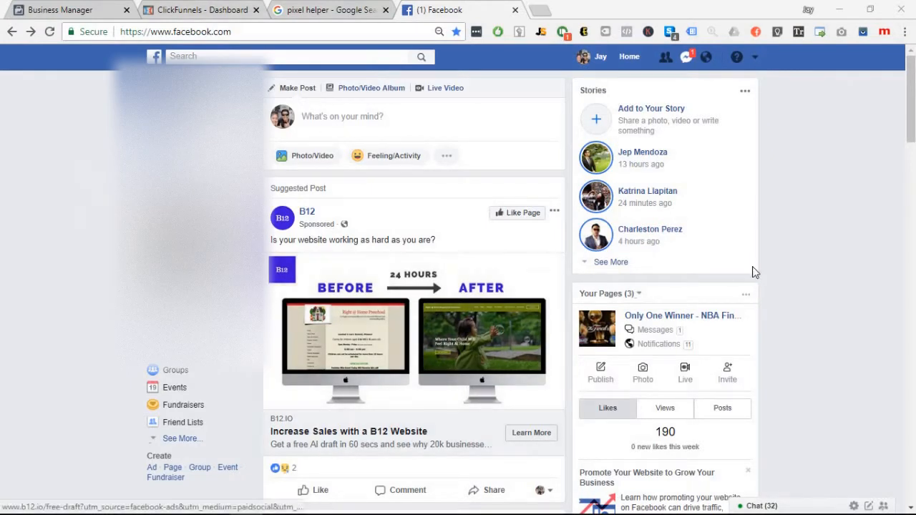
scroll(828, 334, "down", 2)
scroll(828, 334, "up", 2)
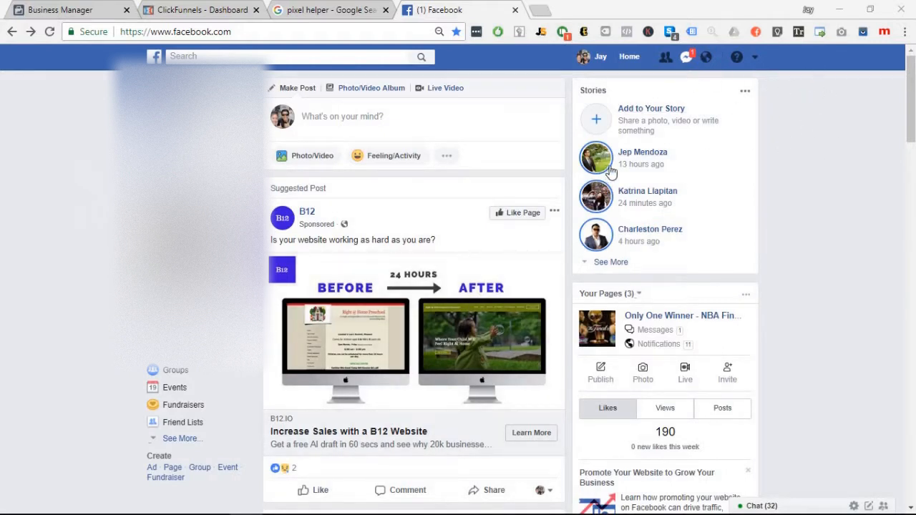
left_click(755, 60)
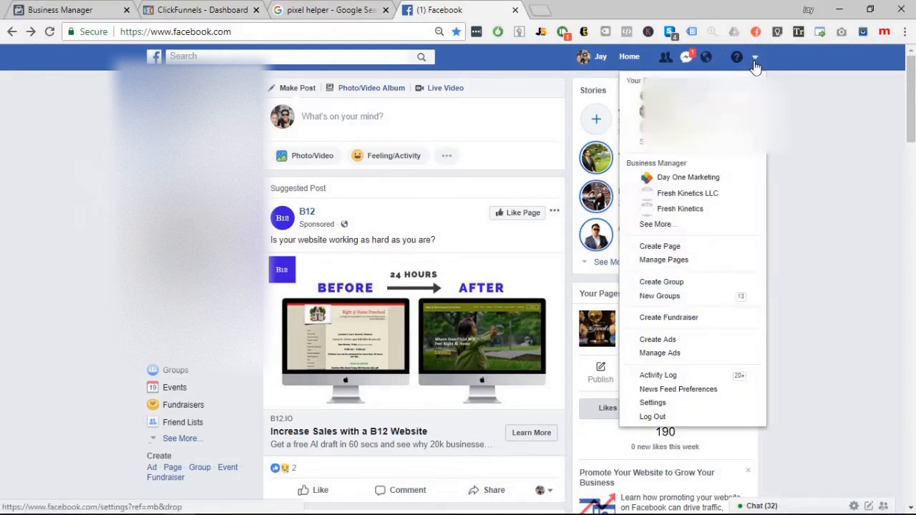
left_click(719, 181)
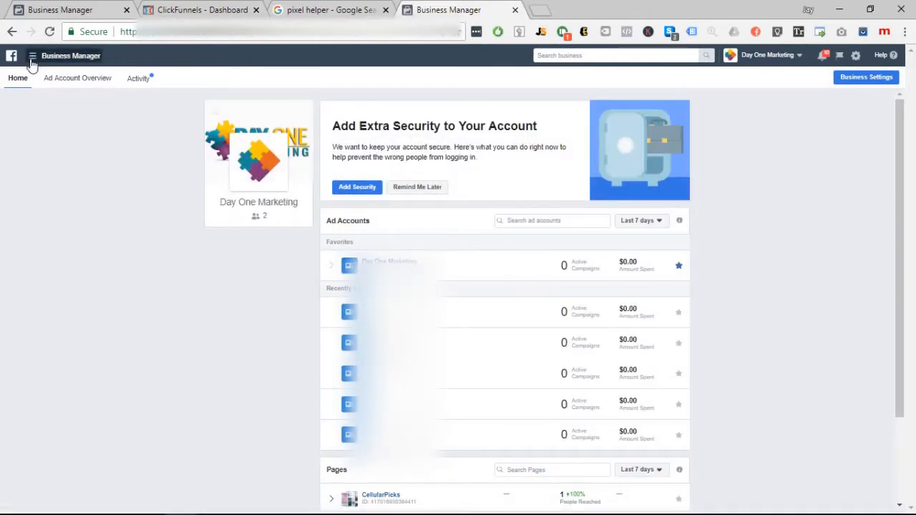
Open the Pixels tool of Business Manager and look through the pixel's event activity
left_click(33, 57)
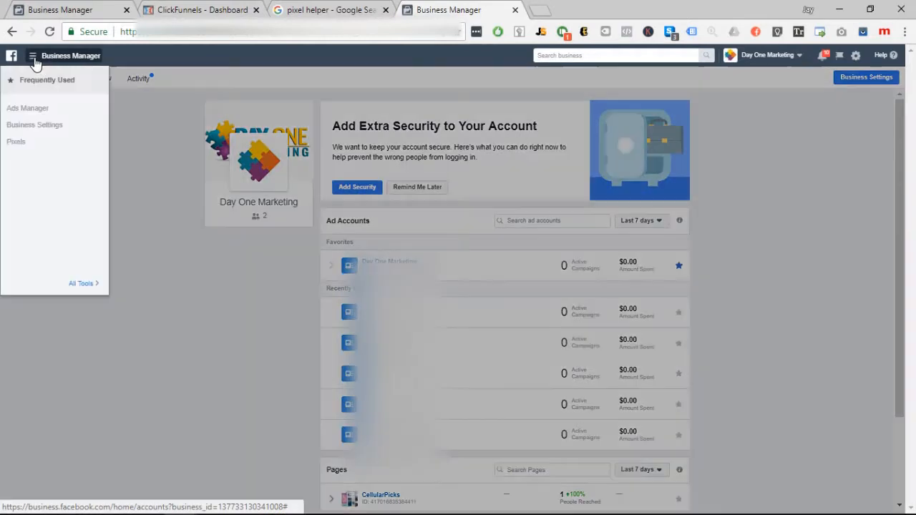
left_click(19, 141)
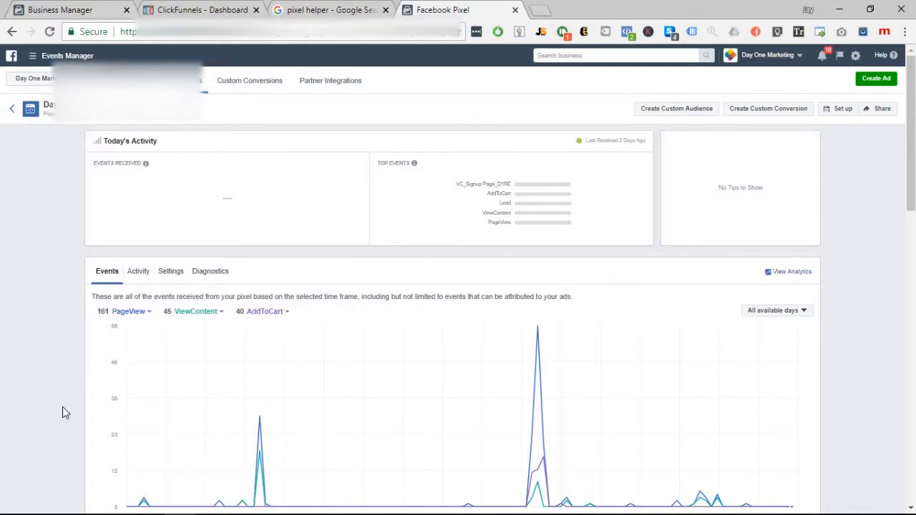
scroll(62, 413, "down", 1)
scroll(62, 412, "down", 8)
scroll(62, 412, "up", 9)
Set up the pixel with the manual code installation option and copy the pixel code to the clipboard
left_click(840, 115)
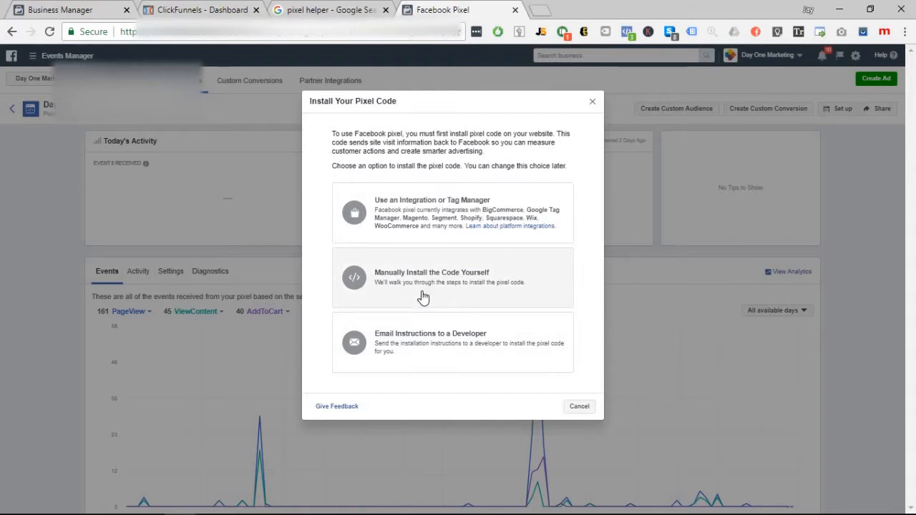
left_click(423, 298)
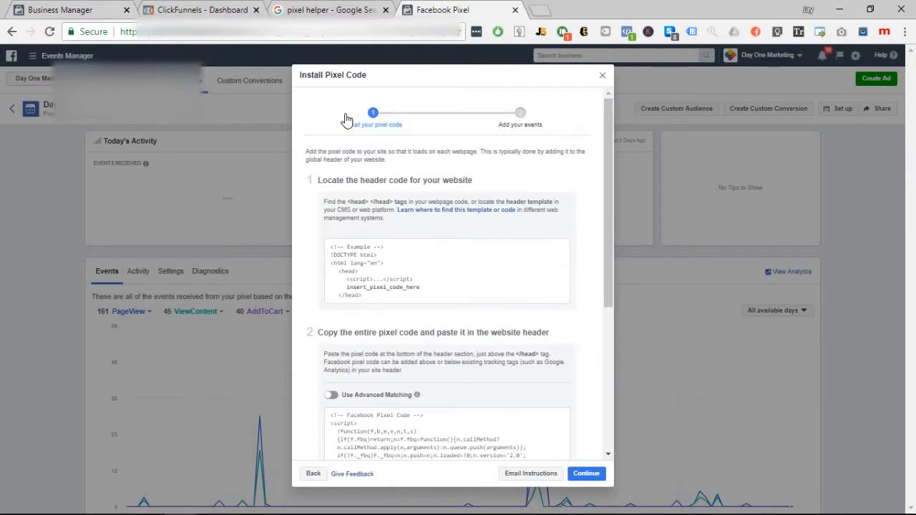
scroll(373, 349, "down", 2)
scroll(374, 349, "down", 3)
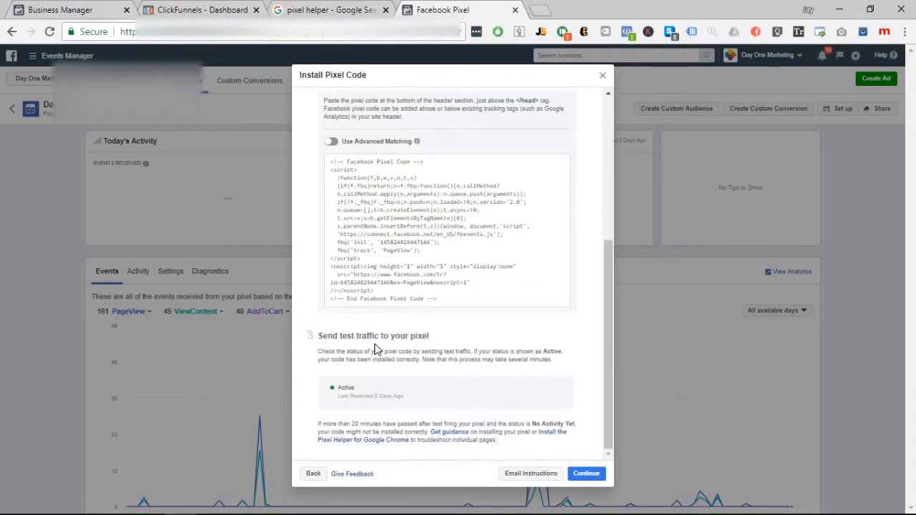
scroll(384, 362, "up", 3)
scroll(386, 360, "down", 2)
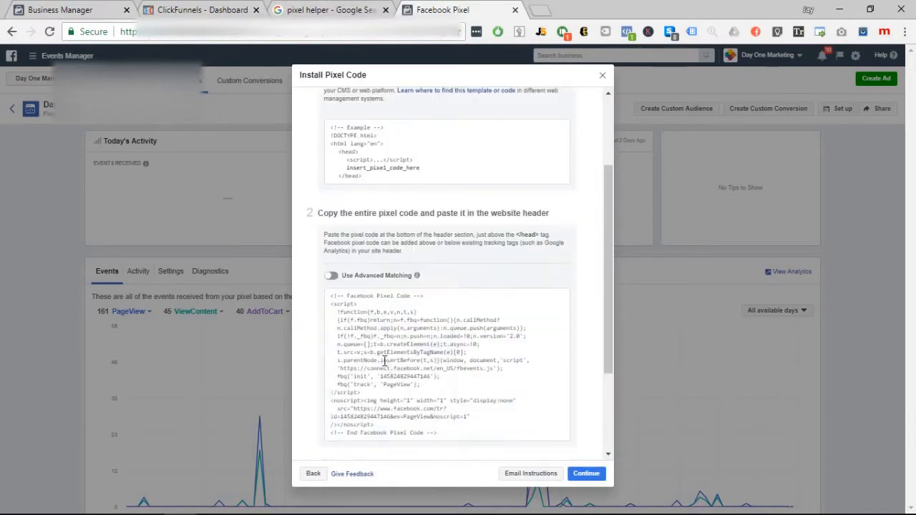
scroll(324, 308, "down", 1)
left_click(365, 308)
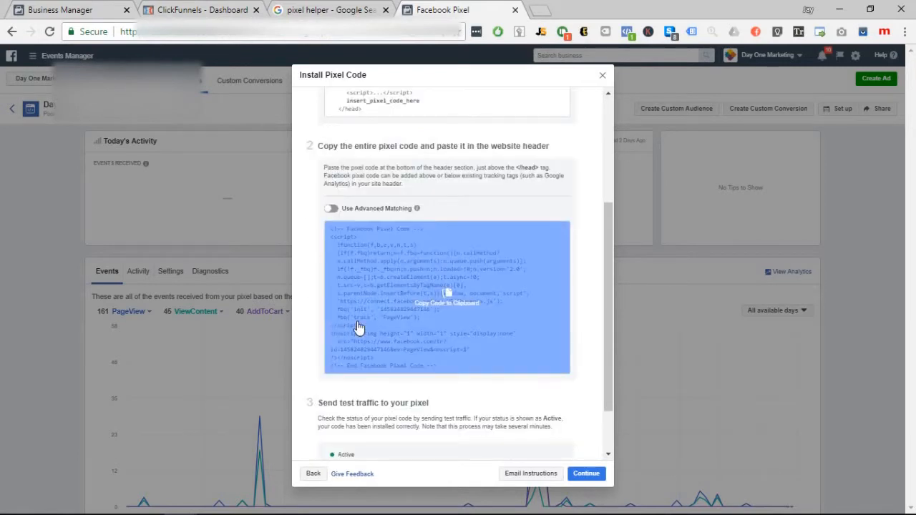
left_click(438, 315)
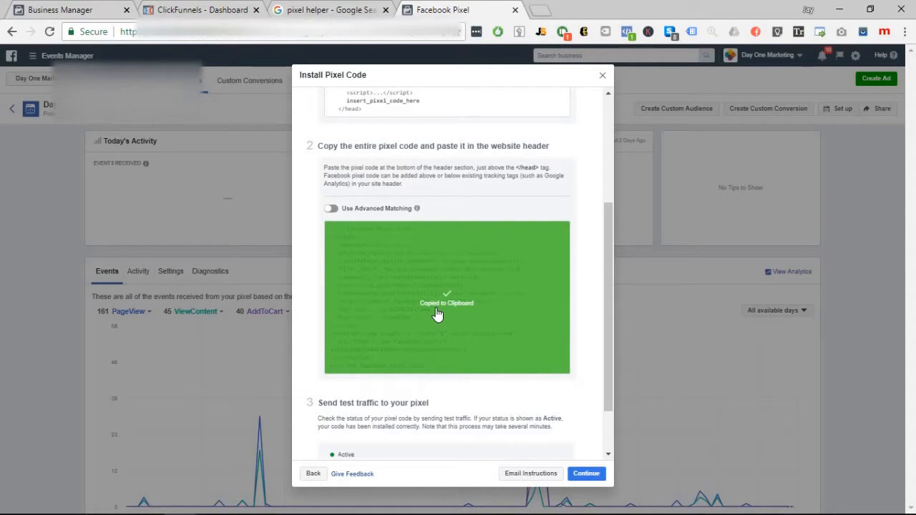
Enable Advanced Matching for the pixel code and remove the Email Address, First Name and Last Name identifiers
left_click(331, 209)
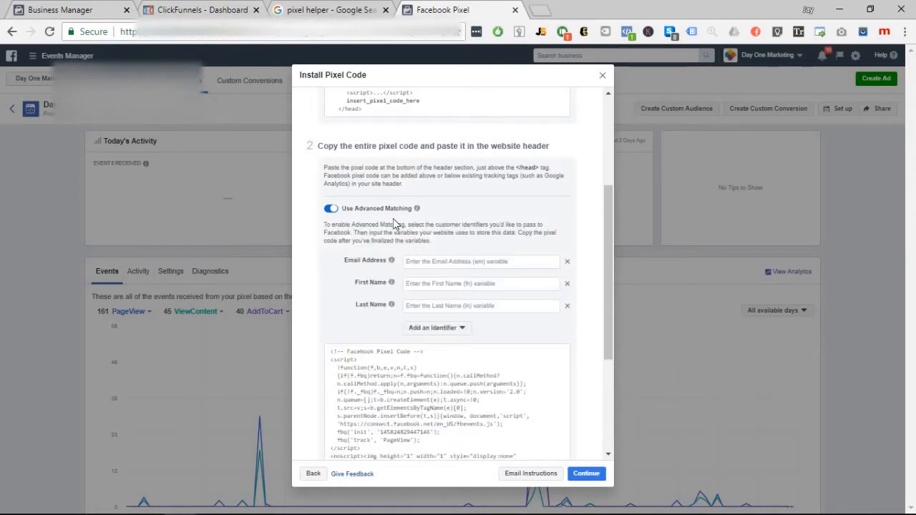
left_click(567, 264)
left_click(566, 263)
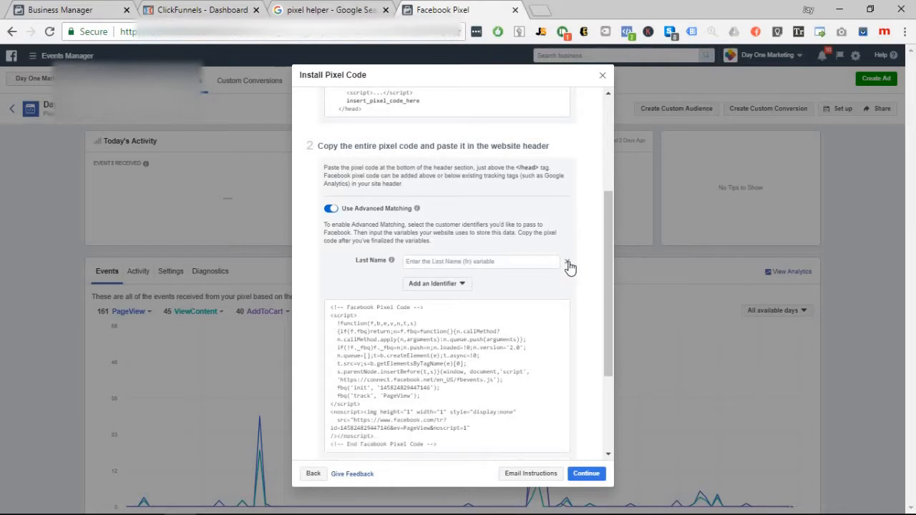
left_click(567, 264)
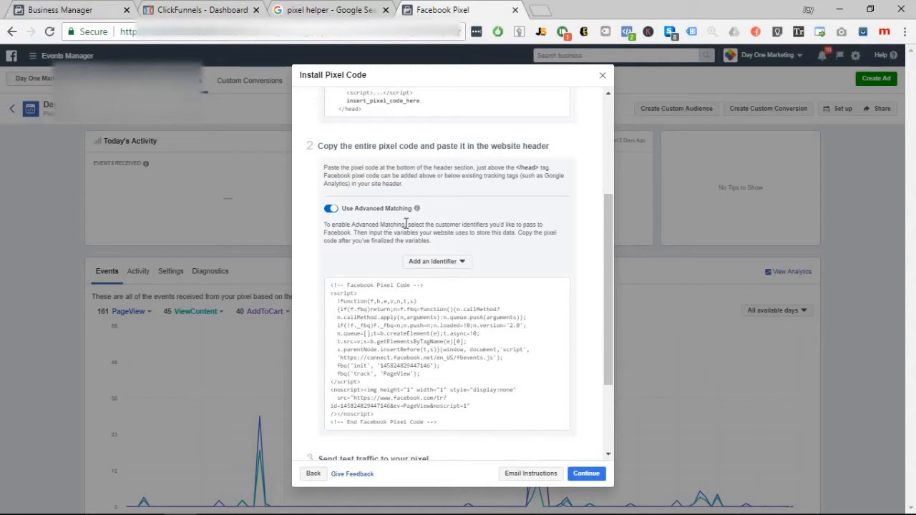
Copy the updated pixel code and paste it below the checklist in Notepad, with an extra blank line above it
left_click(464, 331)
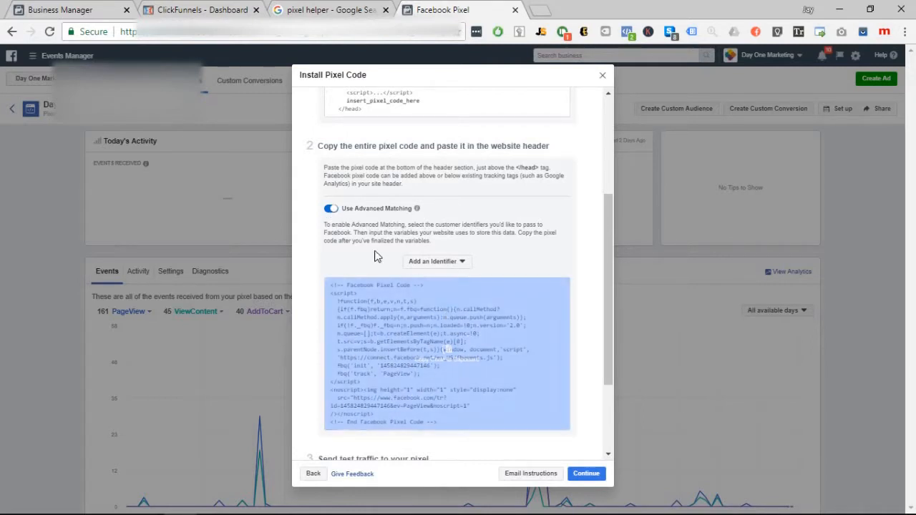
left_click(443, 364)
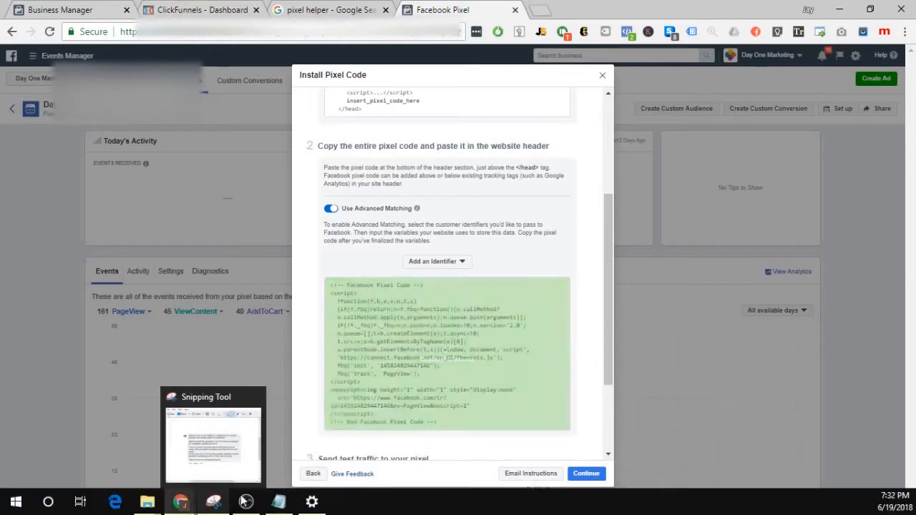
left_click(278, 500)
left_click(91, 247)
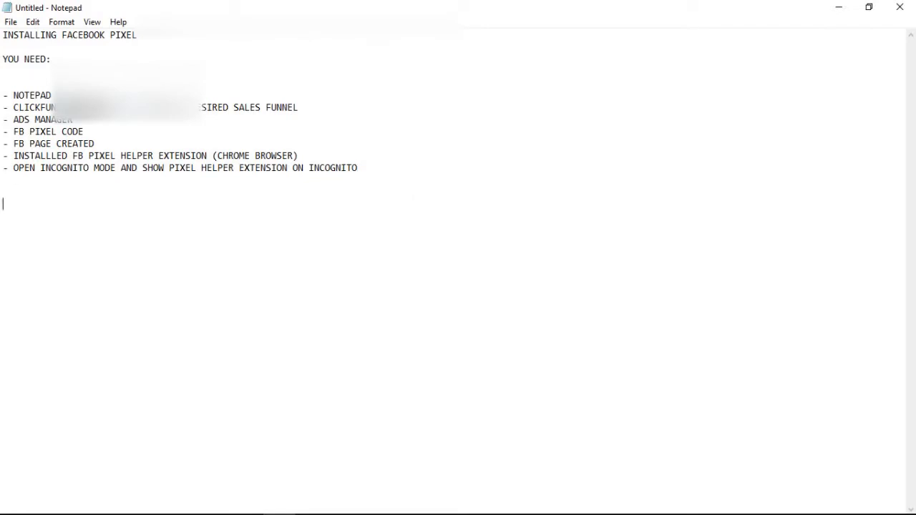
key("ctrl+v")
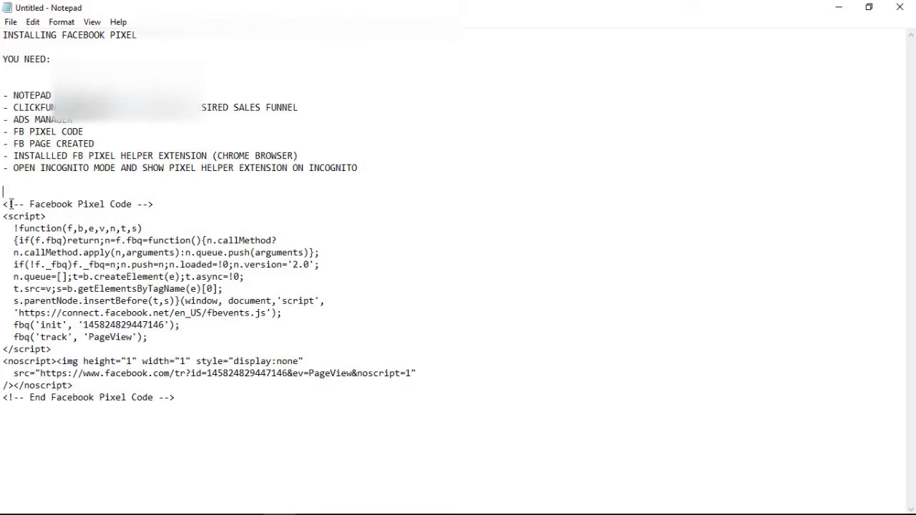
key("Return")
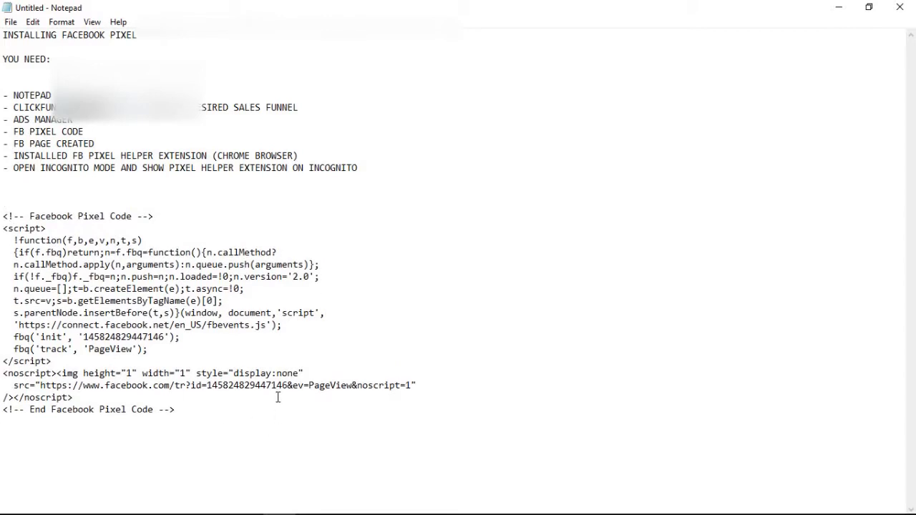
Label the pasted pixel code in Notepad with the heading BASE CODE and point out its PageView event
key("alt+Tab")
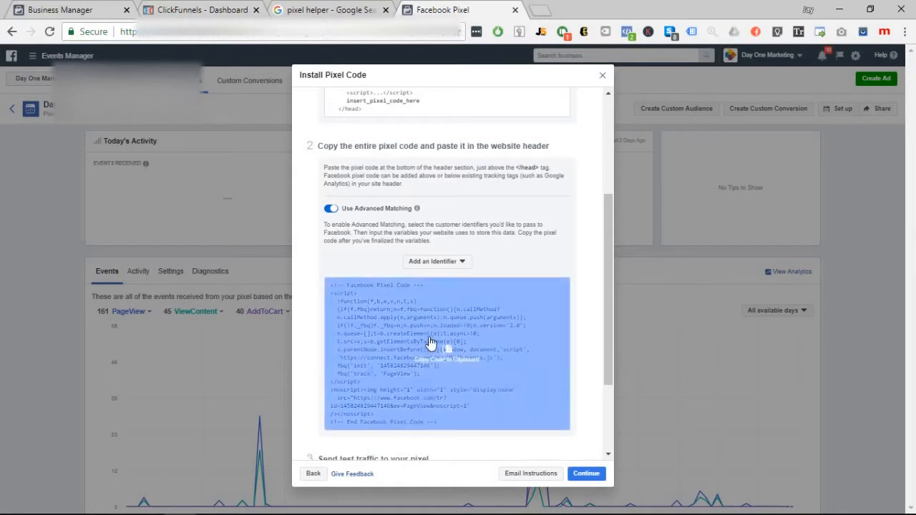
scroll(491, 370, "down", 3)
scroll(491, 370, "up", 2)
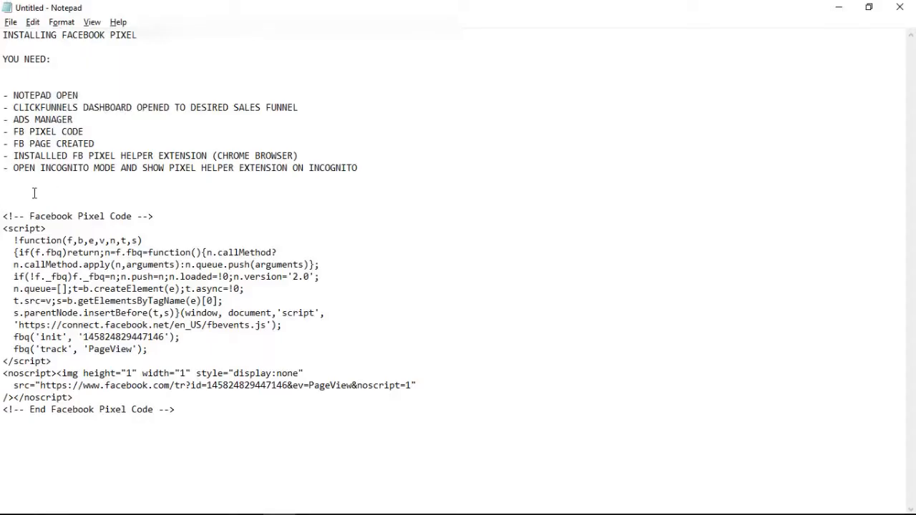
type("b")
type("BASE CODE")
left_click_drag(164, 350, 84, 350)
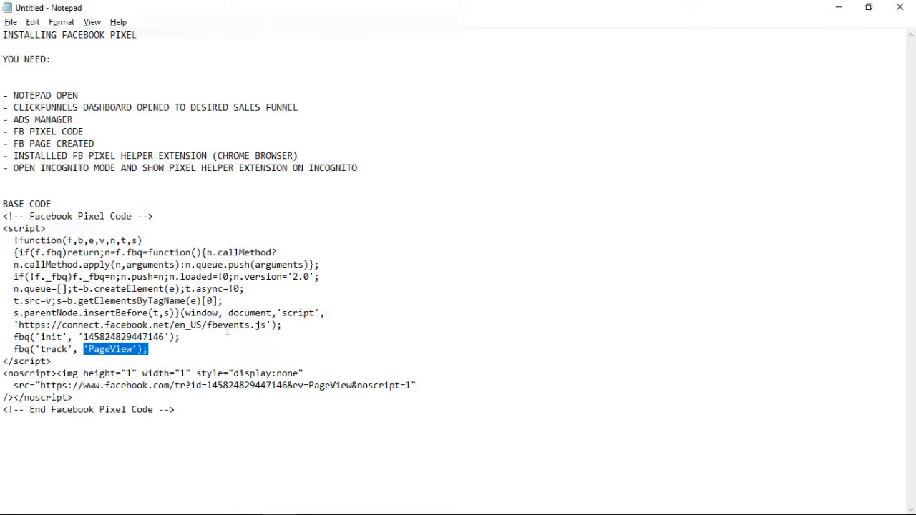
left_click(179, 447)
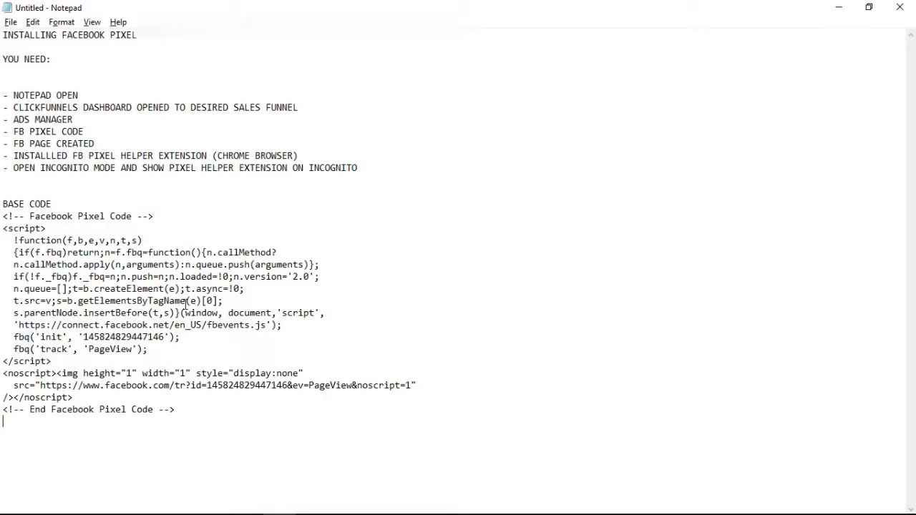
Switch to ClickFunnels in Chrome and open the Real Estate DO1 funnel from the list of funnels
key("alt+Tab")
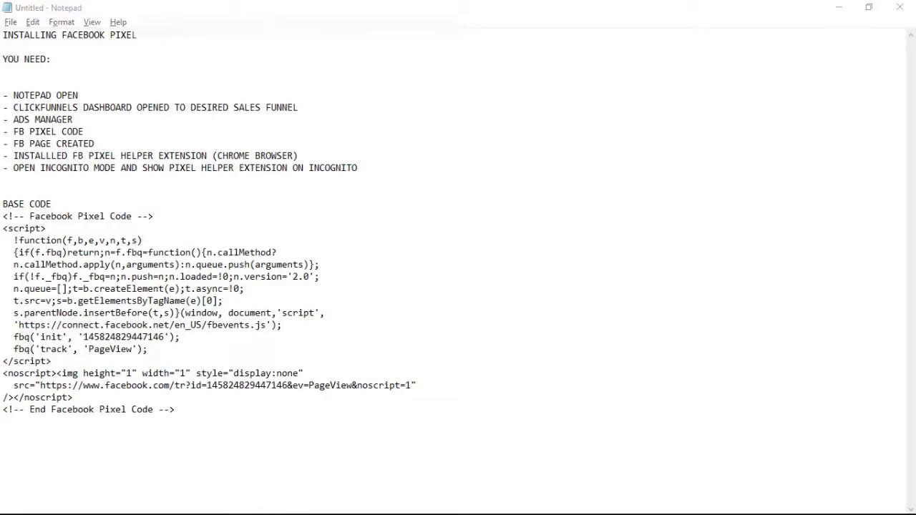
key("alt+Tab")
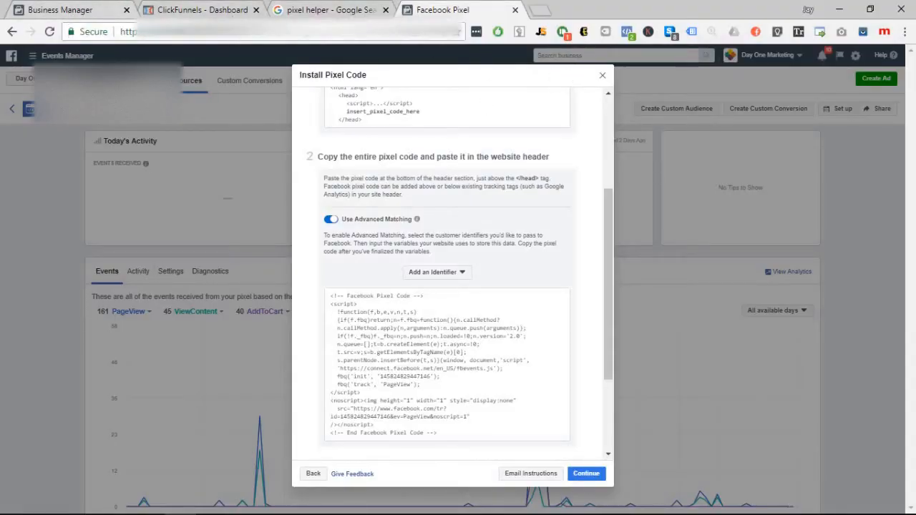
left_click(206, 11)
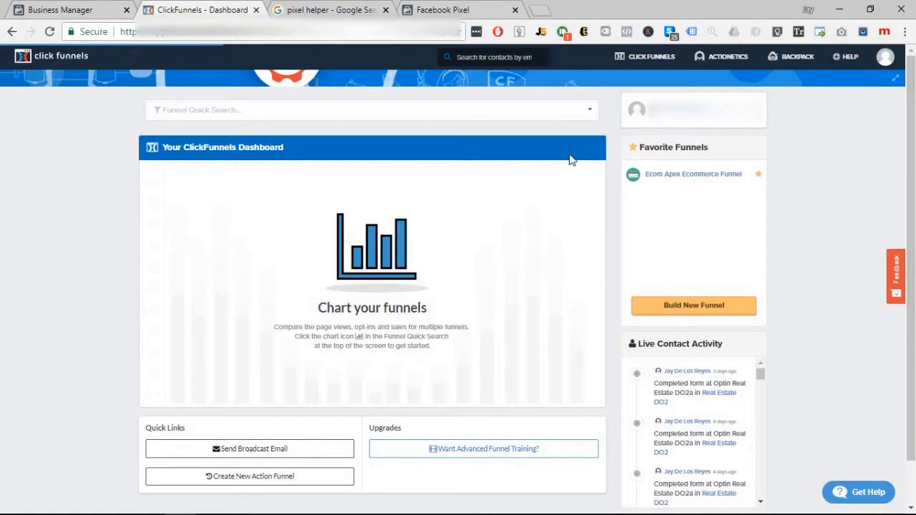
mouse_move(653, 61)
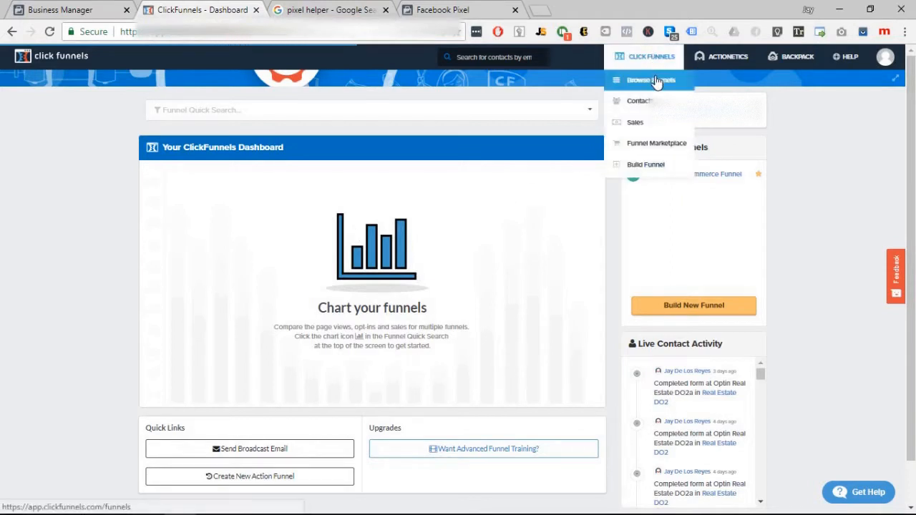
left_click(652, 104)
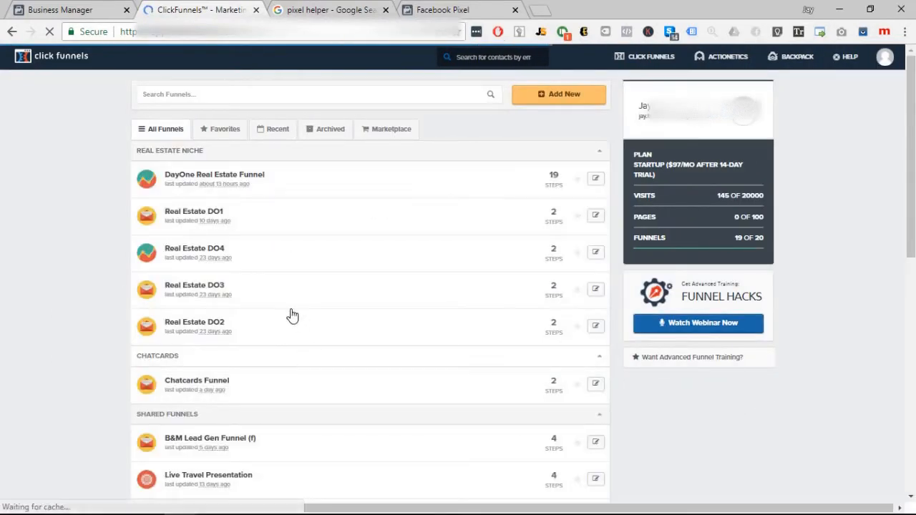
left_click(209, 219)
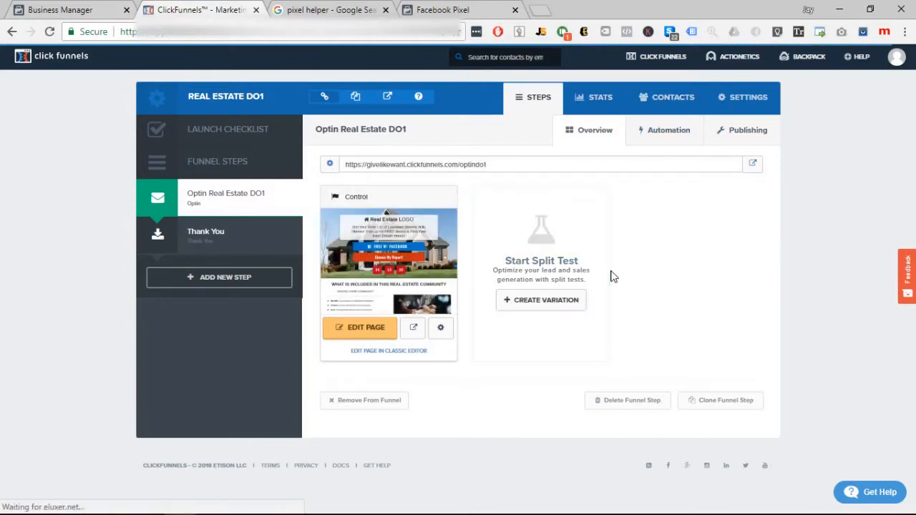
Open the settings of the Real Estate DO1 funnel, where the head tracking code is kept
left_click(731, 99)
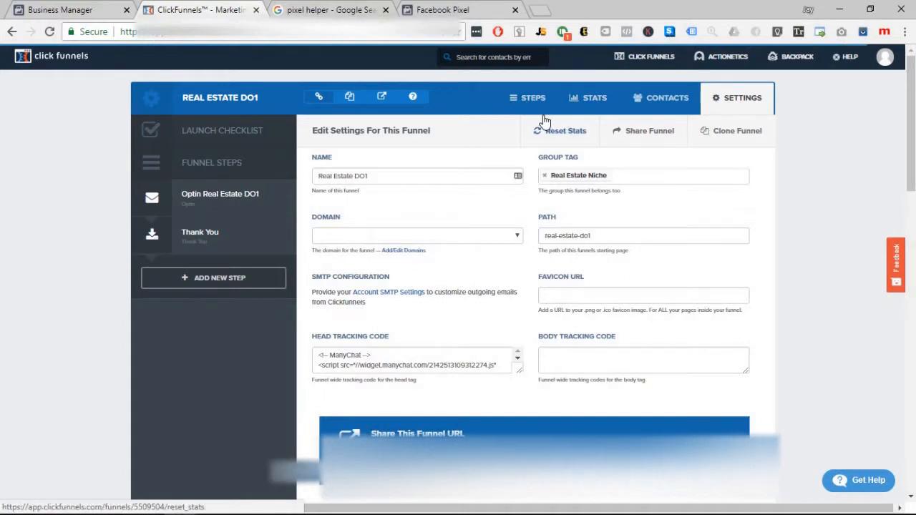
left_click(531, 98)
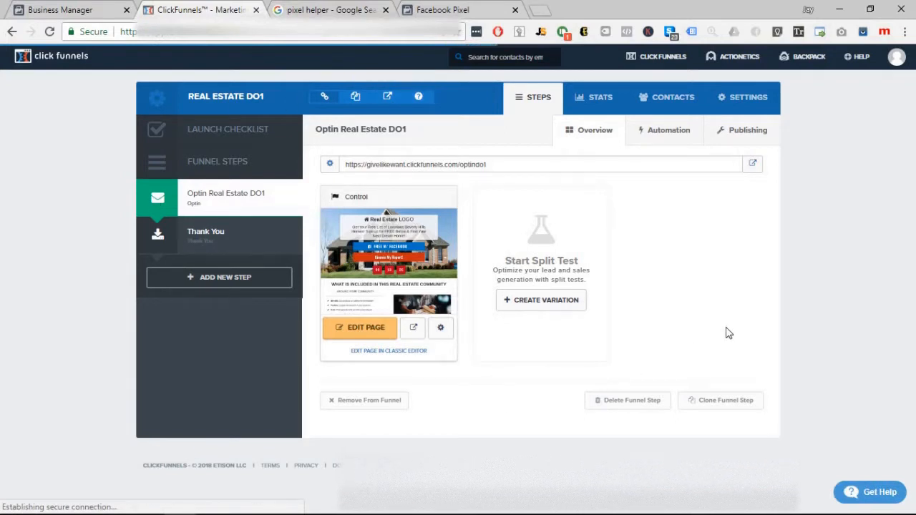
left_click(760, 108)
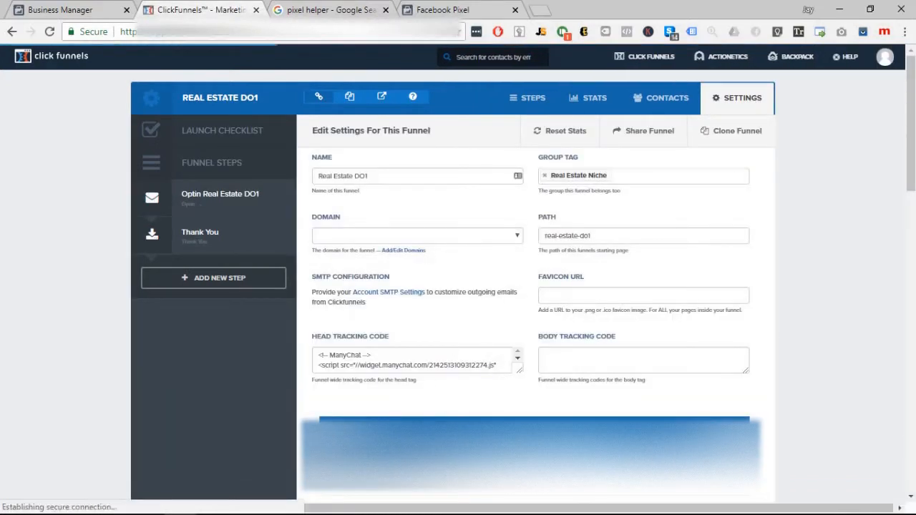
Copy the full Facebook pixel code under BASE CODE in Notepad and return to the Real Estate DO1 settings in Chrome
left_click(280, 503)
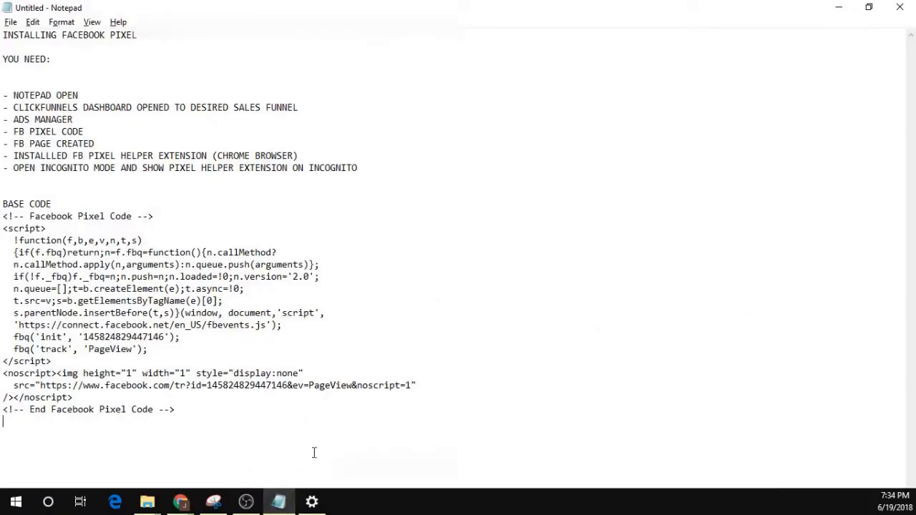
left_click_drag(3, 216, 203, 406)
right_click(124, 300)
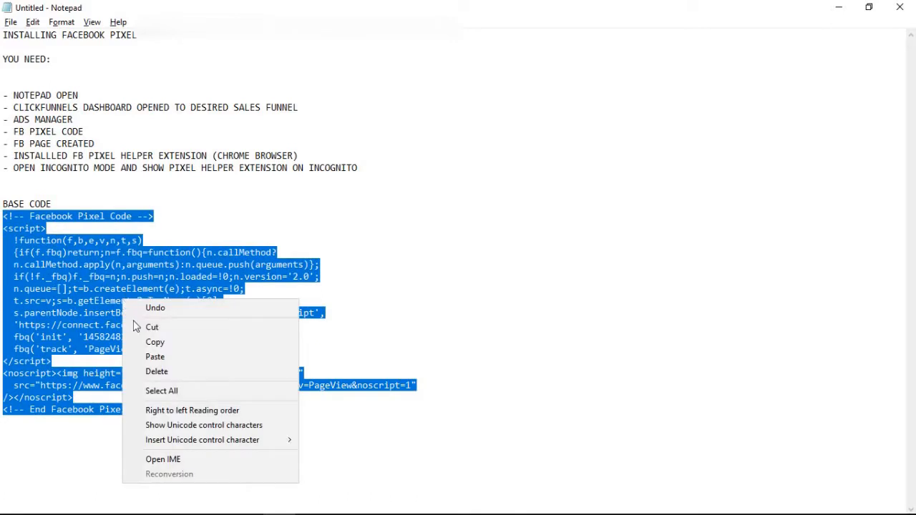
left_click(178, 346)
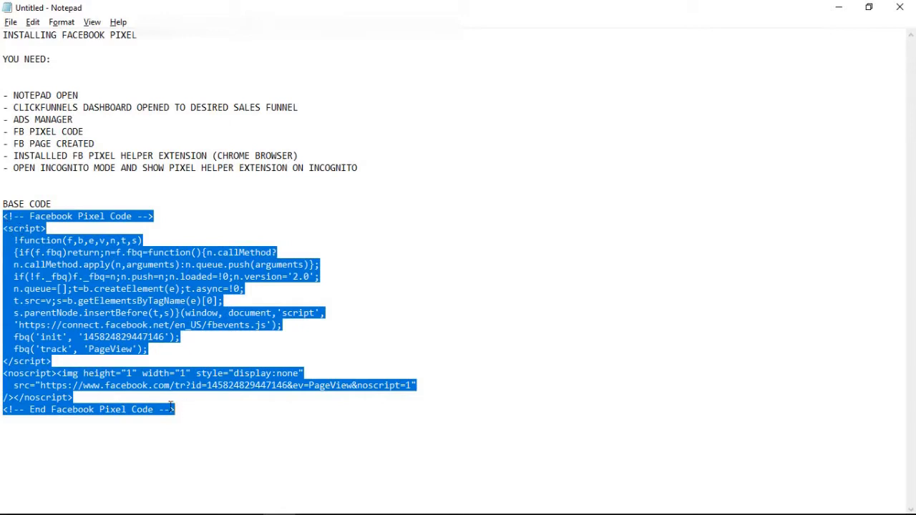
left_click(838, 7)
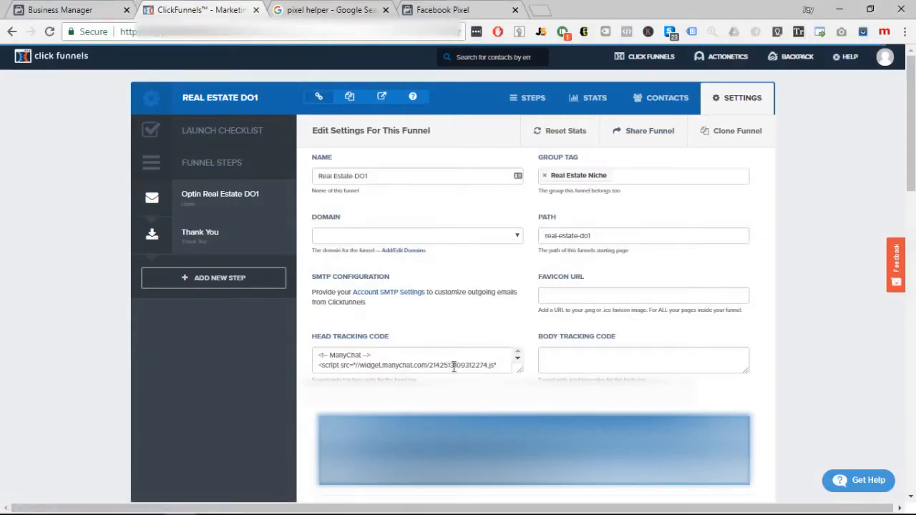
Enlarge the head tracking code field and paste the Facebook pixel code below the ManyChat script, separated by a blank line
scroll(458, 364, "down", 1)
left_click_drag(519, 312, 532, 400)
left_click(432, 319)
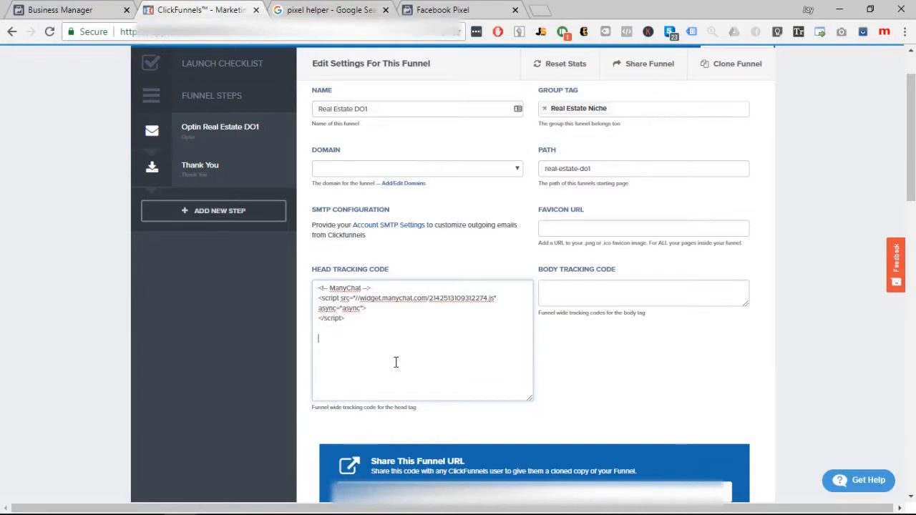
key("ctrl+v")
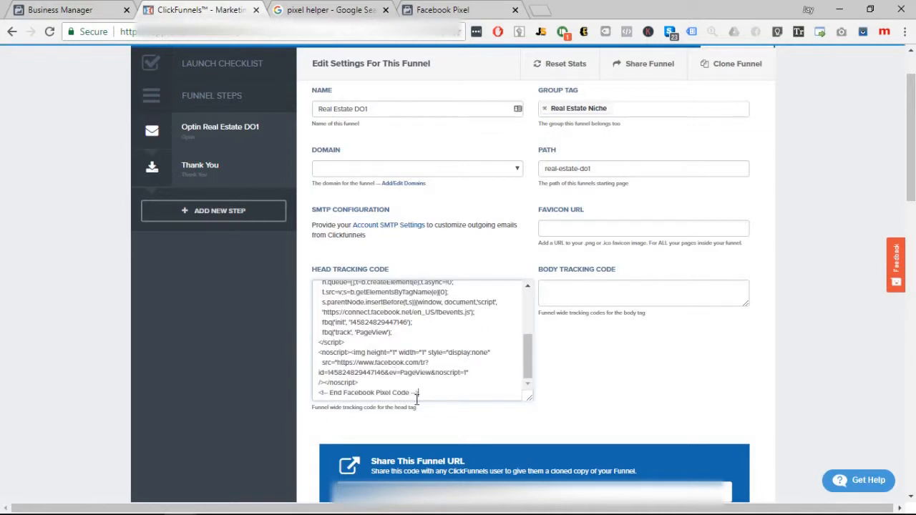
Review the head tracking code from the ManyChat script to the end of the pasted Facebook pixel code
scroll(446, 395, "up", 5)
scroll(424, 351, "down", 3)
scroll(424, 351, "up", 3)
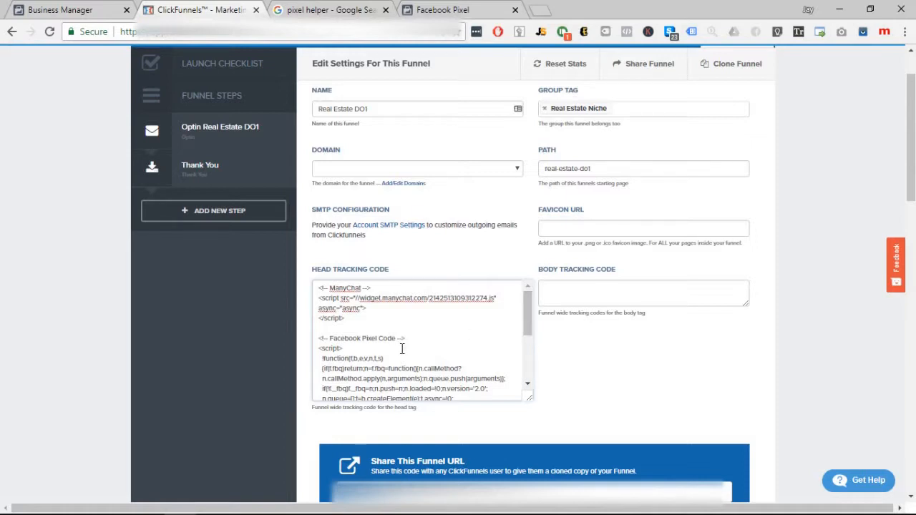
scroll(401, 349, "down", 3)
scroll(614, 372, "up", 1)
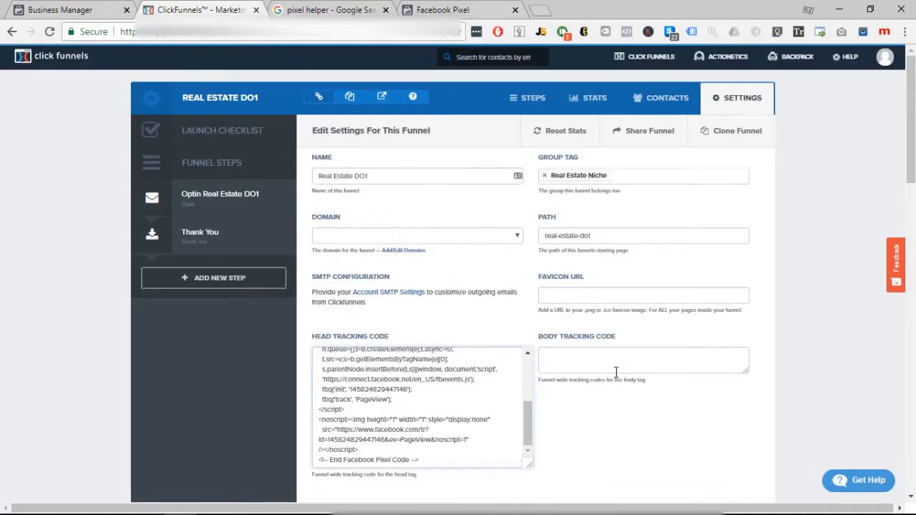
scroll(581, 326, "down", 1)
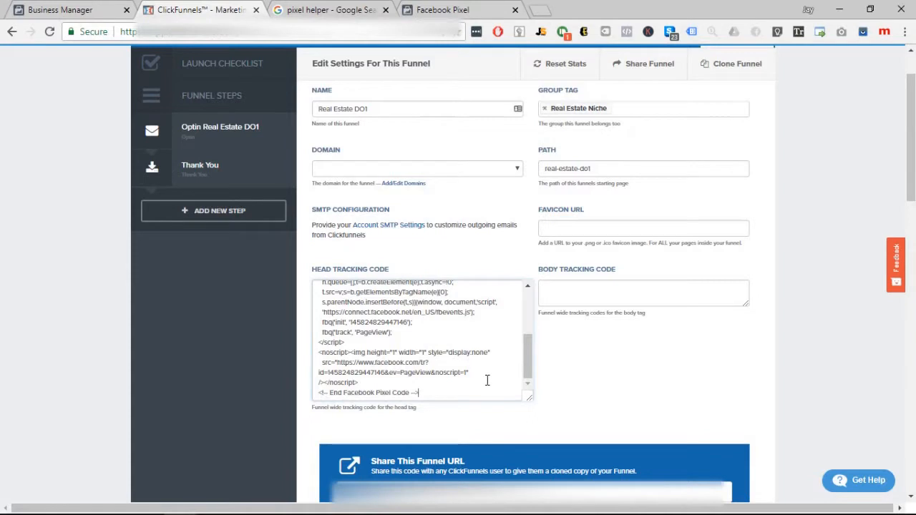
scroll(488, 380, "up", 3)
scroll(485, 366, "down", 3)
scroll(444, 383, "down", 1)
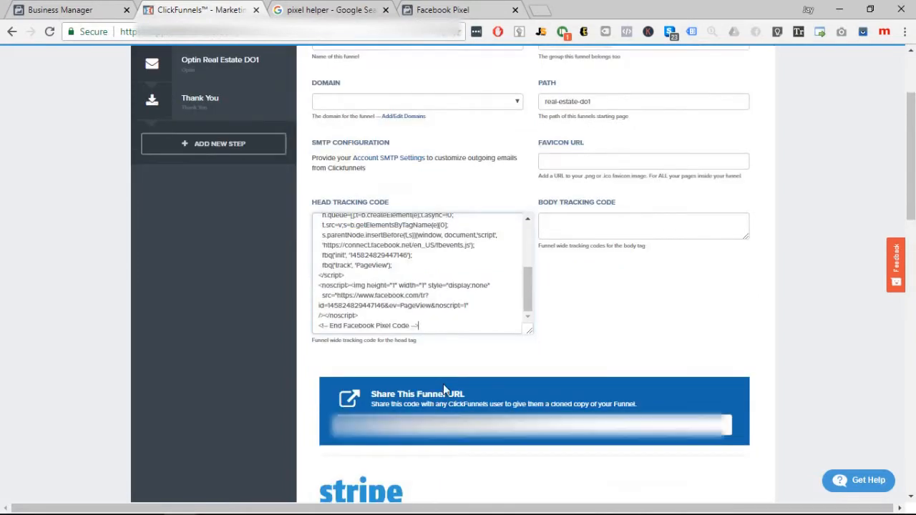
Point out the fbq('track', 'PageView') line of the pixel code in the head tracking code
left_click_drag(401, 264, 316, 263)
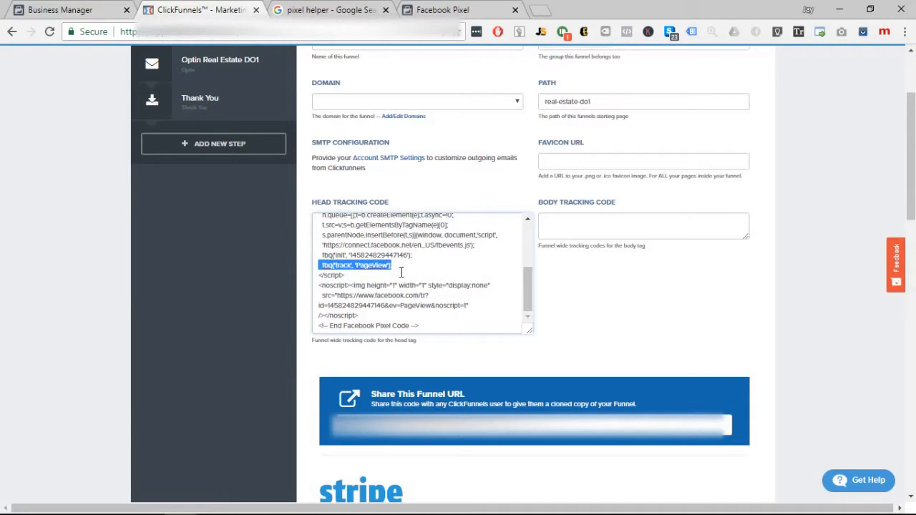
scroll(688, 367, "up", 2)
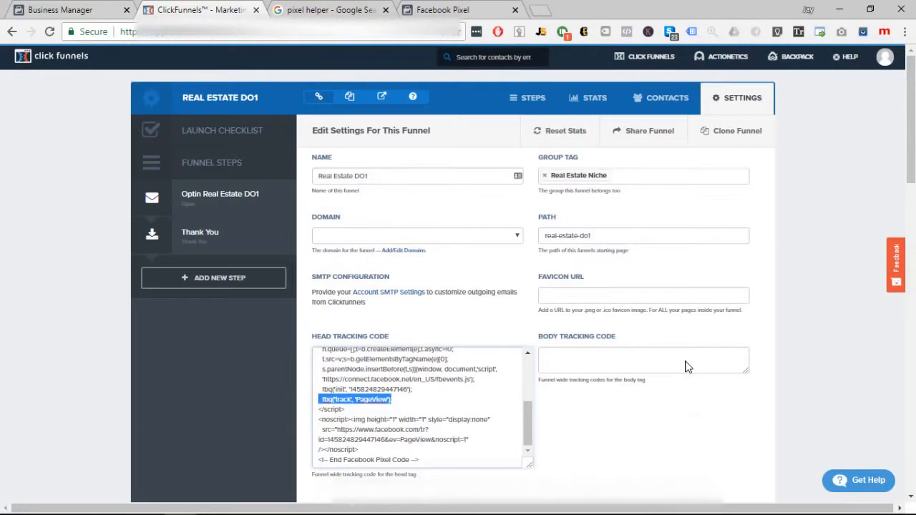
scroll(674, 359, "down", 2)
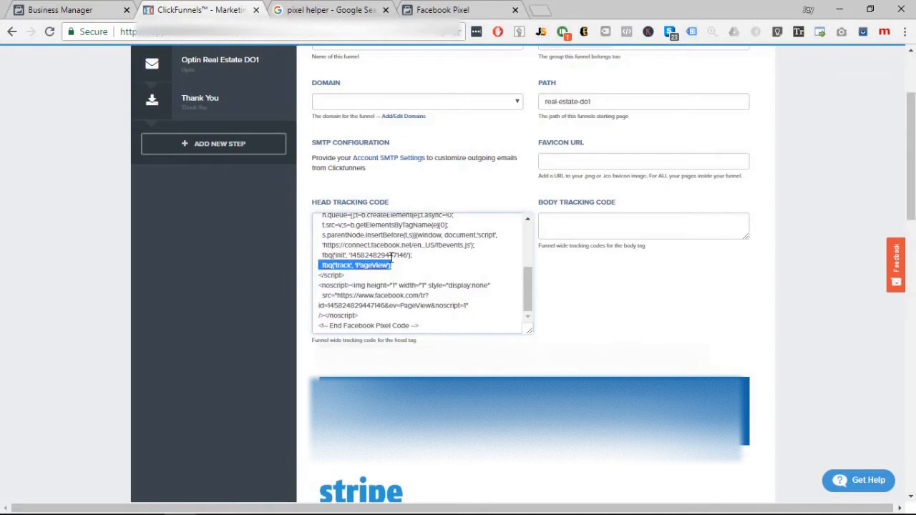
left_click(394, 265)
left_click_drag(392, 266, 321, 266)
left_click(600, 316)
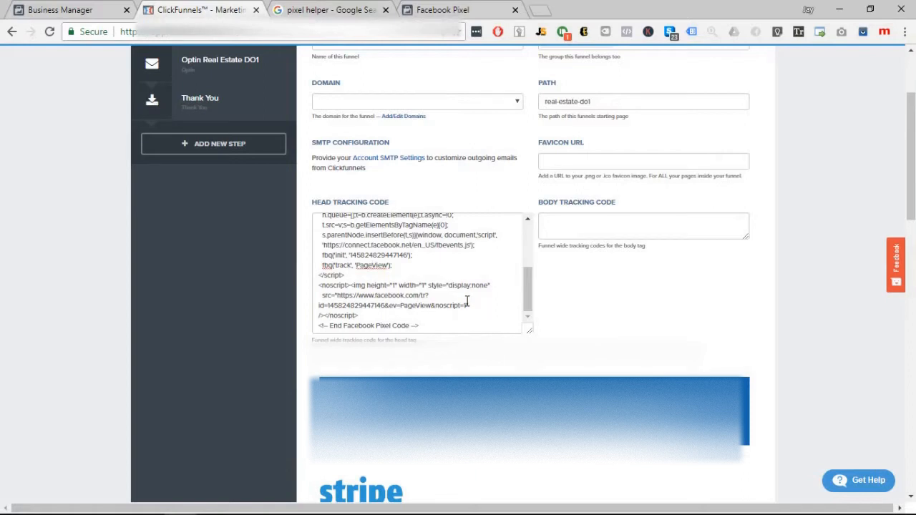
Save and update the Real Estate DO1 funnel settings with the new head tracking code
scroll(467, 302, "up", 3)
scroll(605, 307, "up", 2)
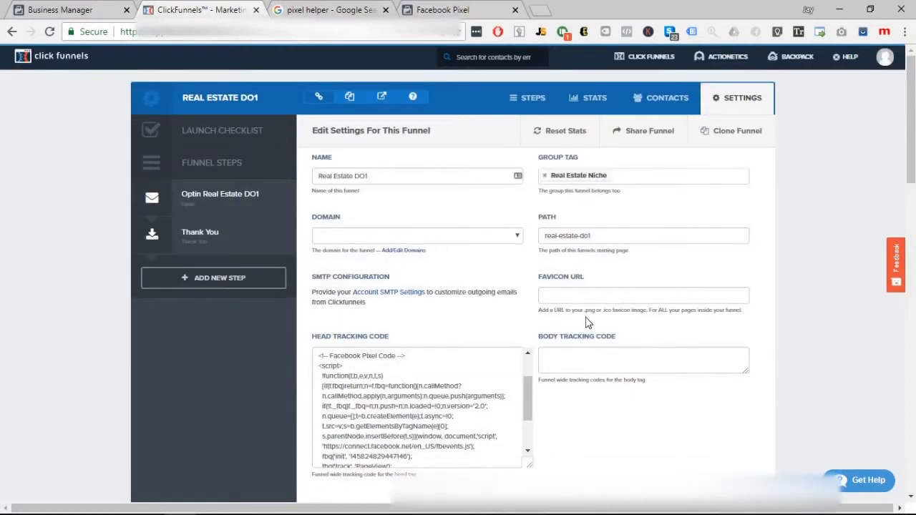
scroll(587, 323, "down", 4)
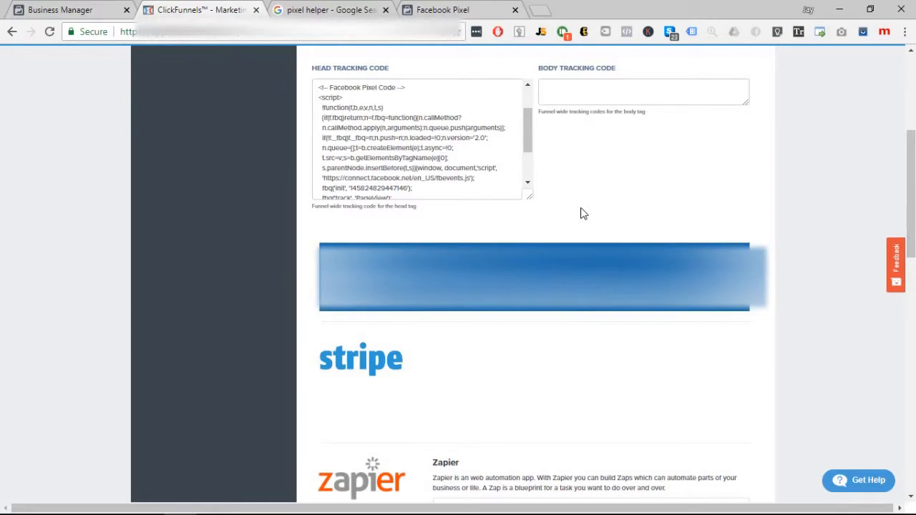
scroll(583, 213, "up", 4)
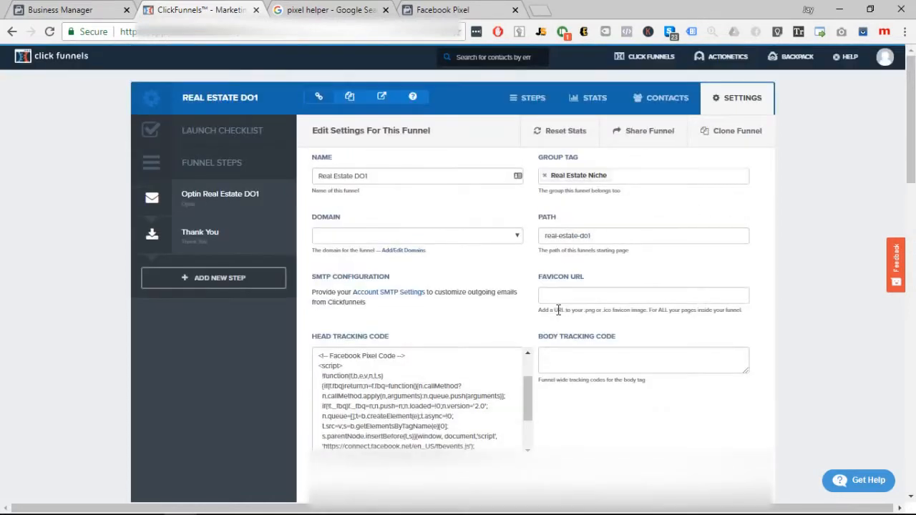
scroll(548, 322, "down", 1)
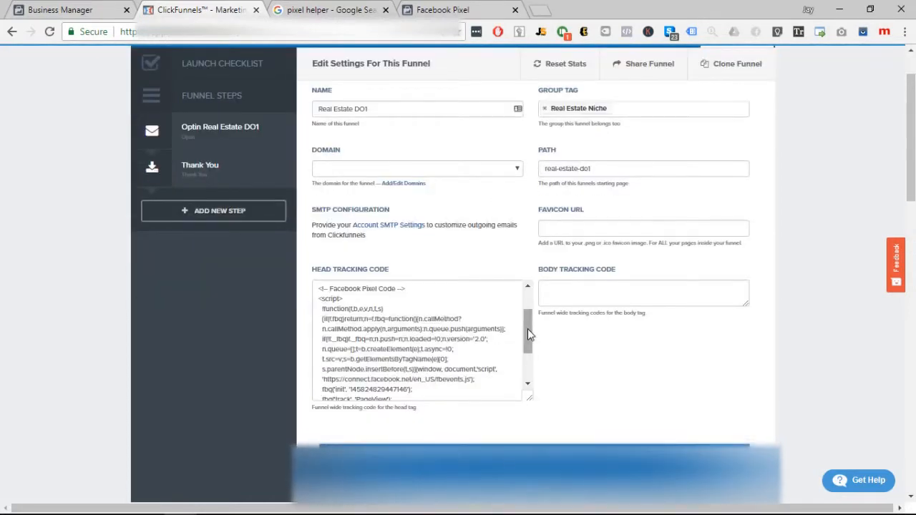
scroll(527, 329, "down", 2)
scroll(453, 372, "down", 12)
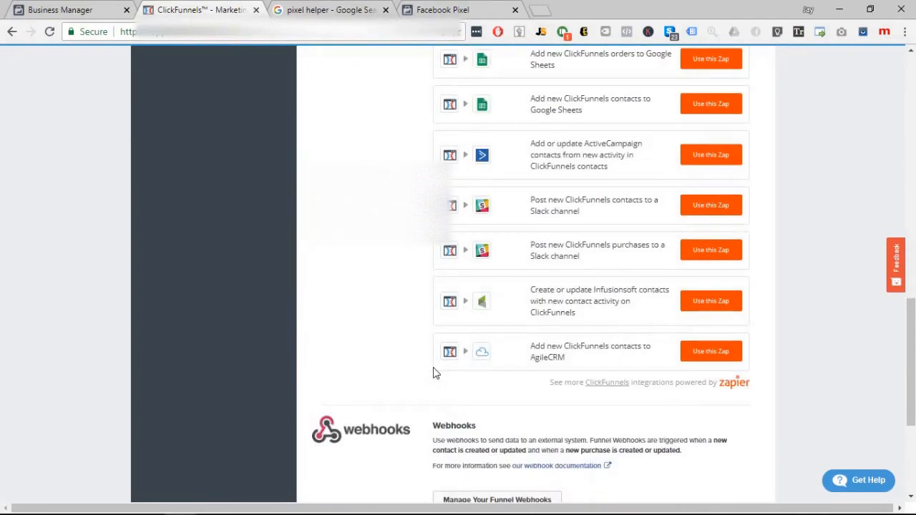
scroll(430, 374, "down", 4)
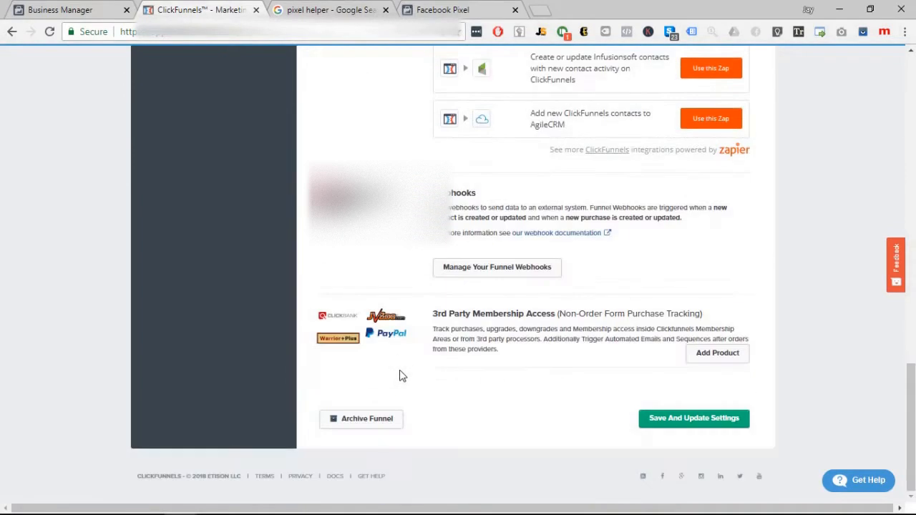
left_click(690, 427)
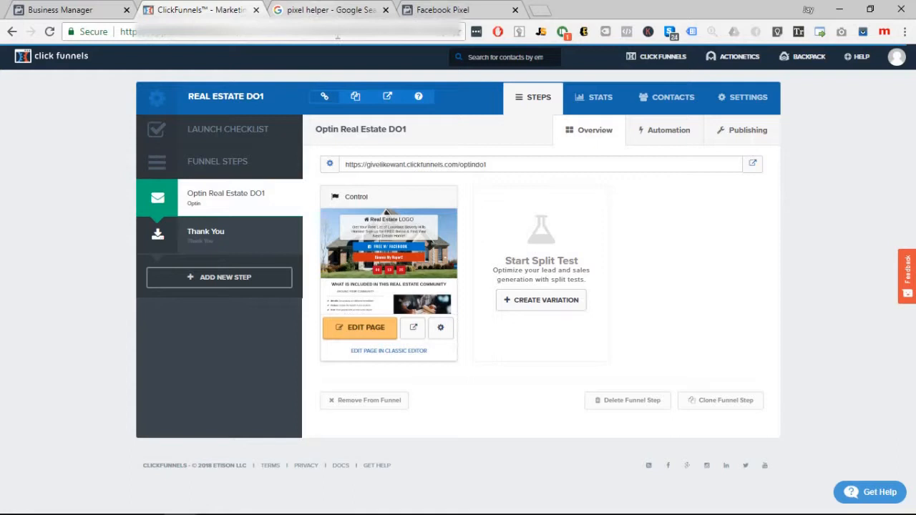
View the Facebook Pixel Helper extension in the Chrome Web Store from the pixel helper search results, then close its details
left_click(332, 10)
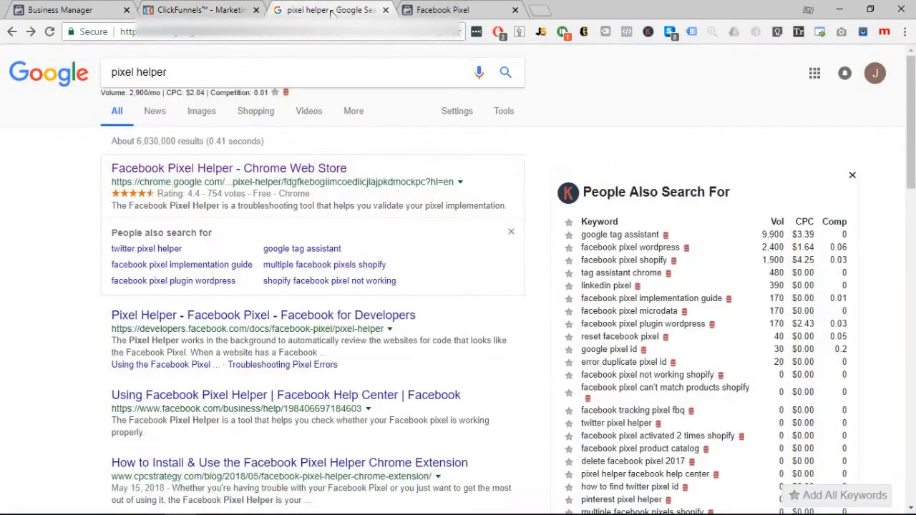
left_click_drag(205, 76, 114, 71)
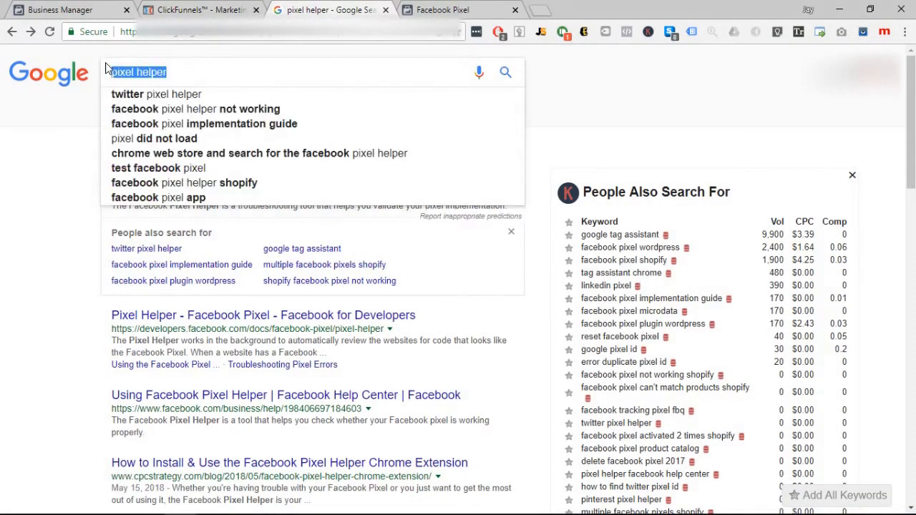
left_click(51, 191)
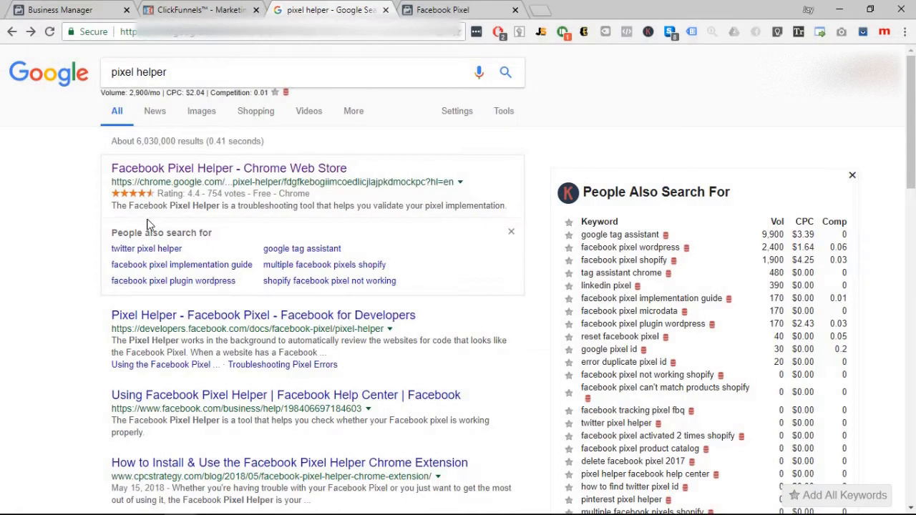
left_click(228, 171)
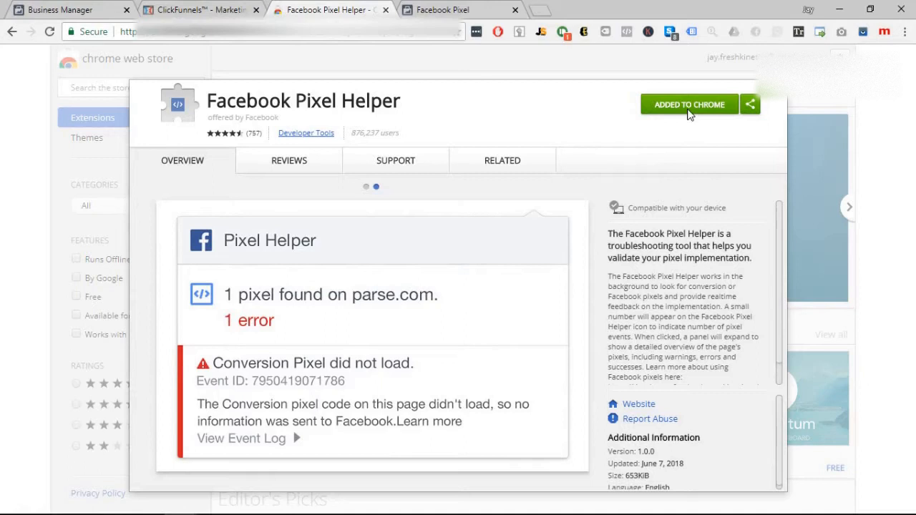
left_click(775, 99)
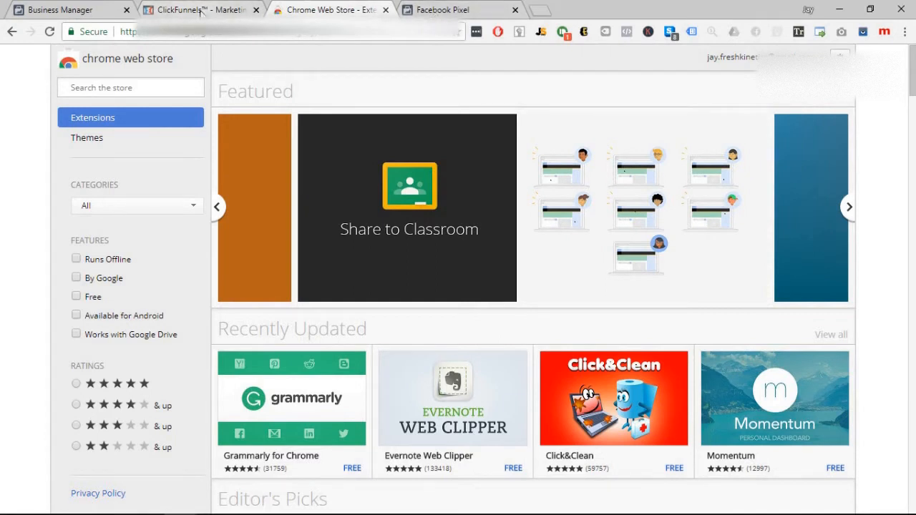
Return to ClickFunnels, open the live page of the Optin Real Estate DO1 step and look it over
left_click(200, 11)
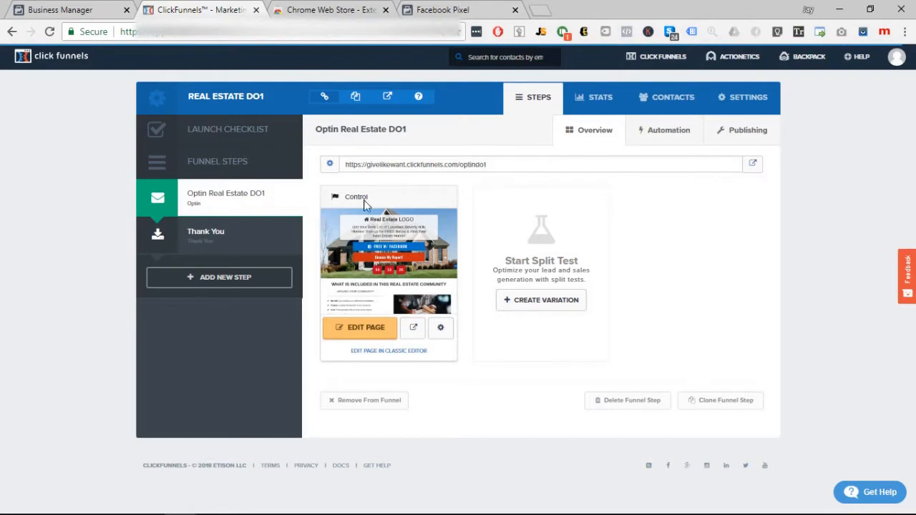
left_click(752, 167)
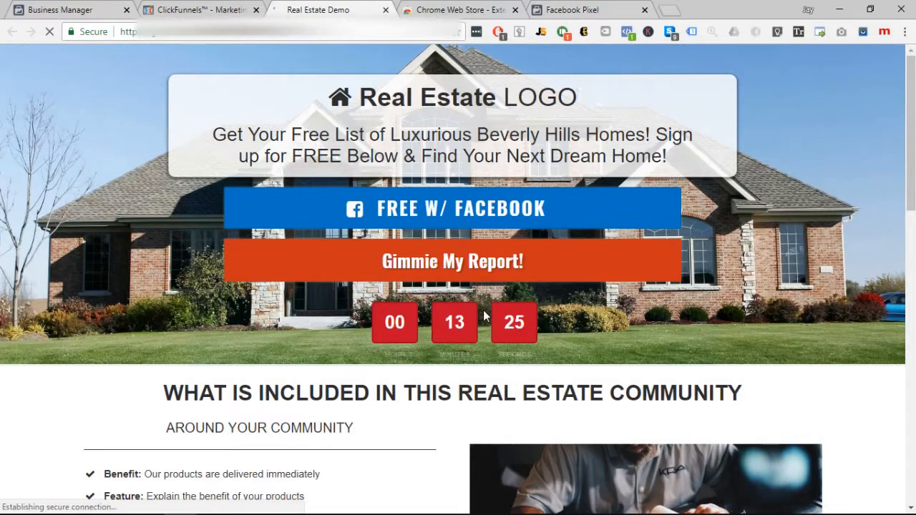
scroll(344, 417, "down", 3)
scroll(344, 417, "up", 3)
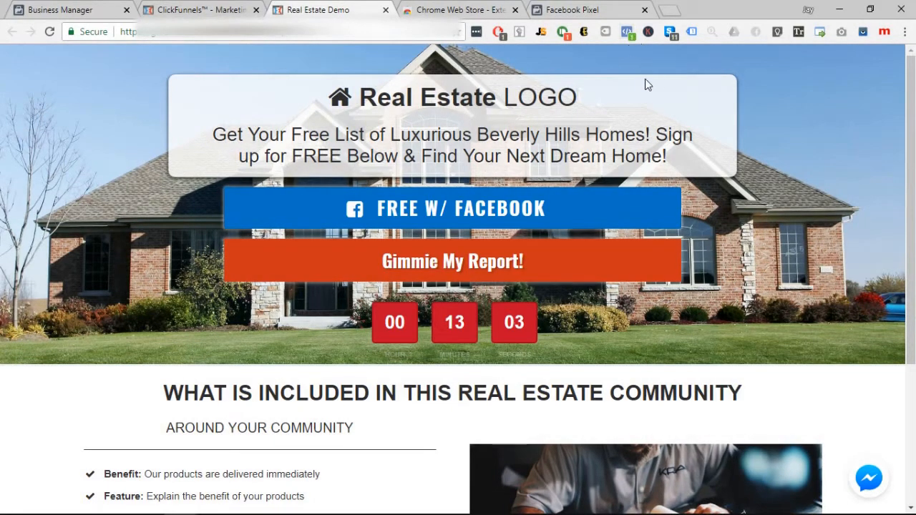
Inspect the details of the page's PageView event in Facebook Pixel Helper, then close the helper
left_click(628, 33)
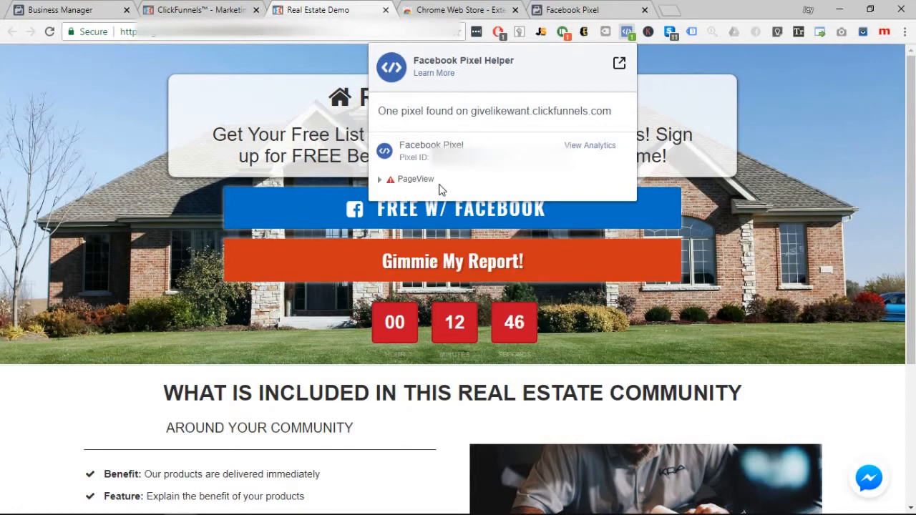
left_click(411, 181)
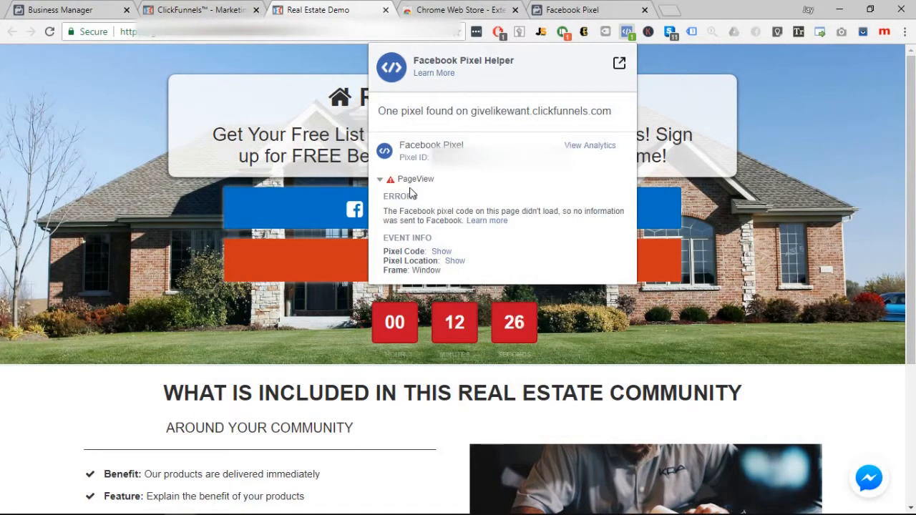
left_click(81, 176)
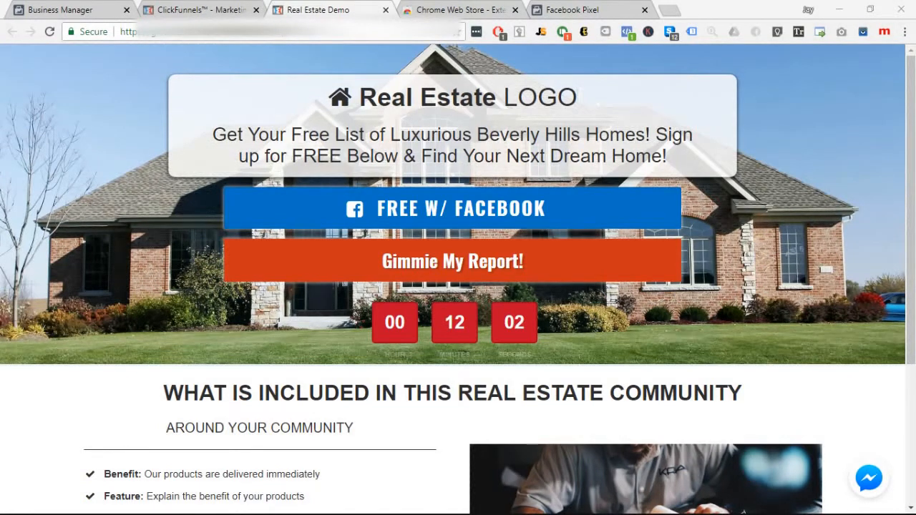
Open a new tab in the incognito window and return to the Real Estate Demo page in the regular window
key("alt+Tab")
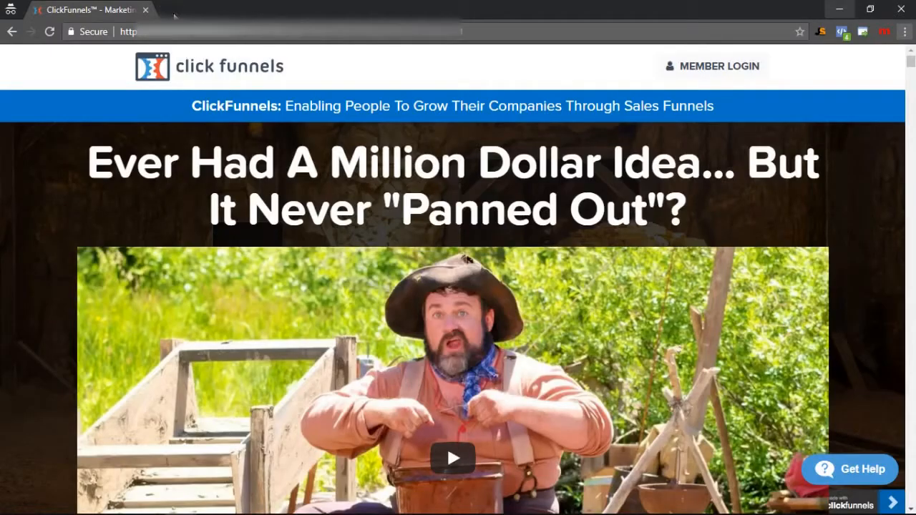
key("ctrl+t")
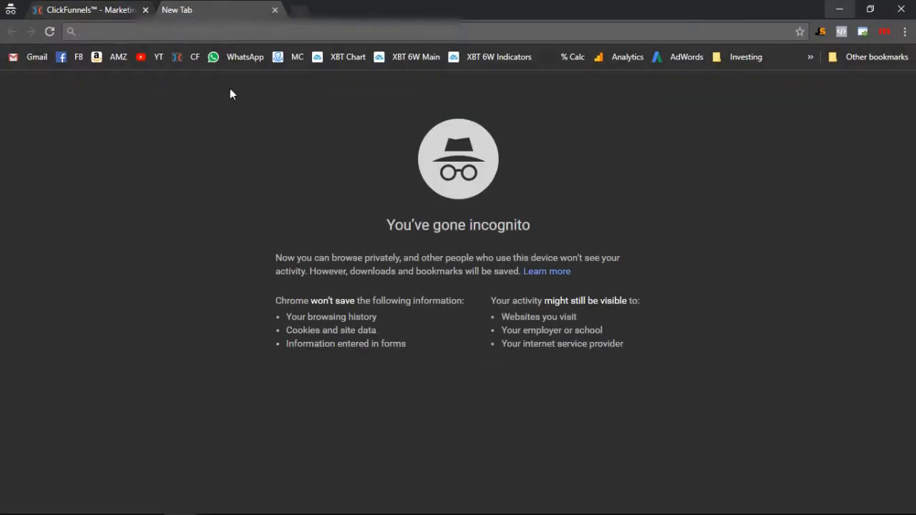
key("alt+Tab")
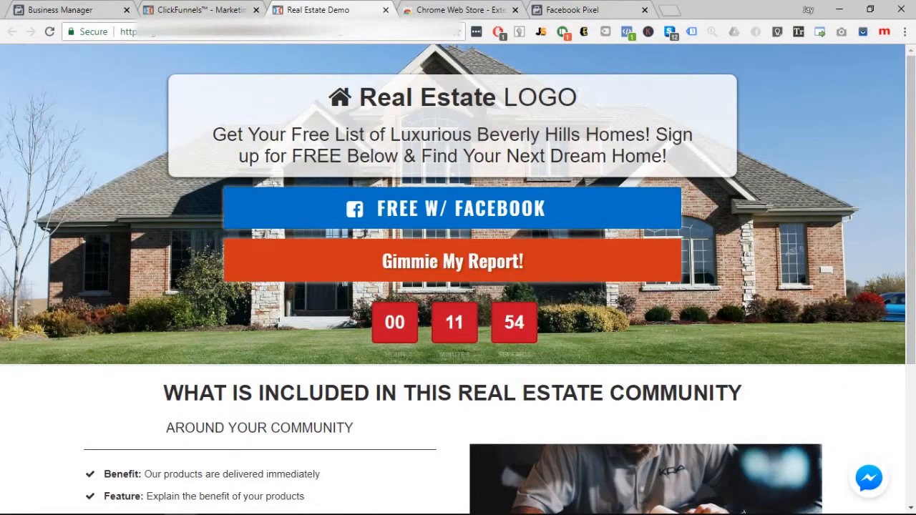
left_click(90, 40)
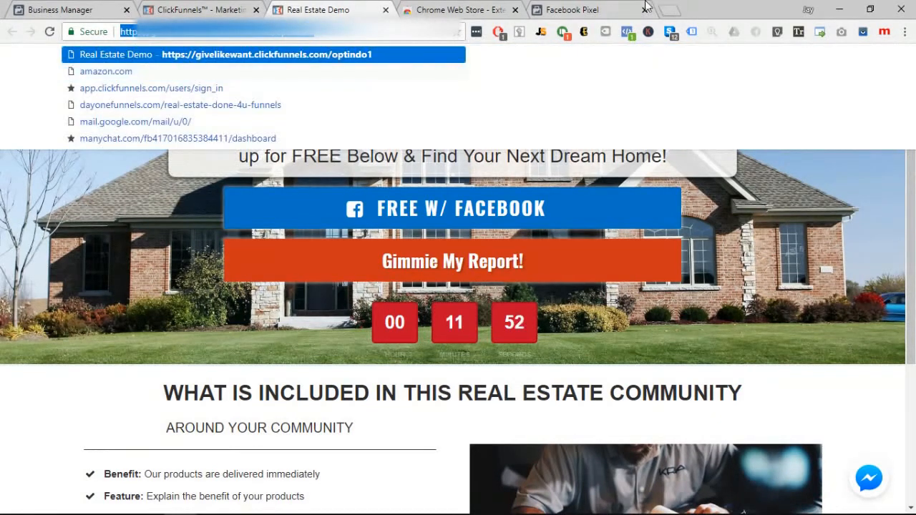
key("alt+Tab")
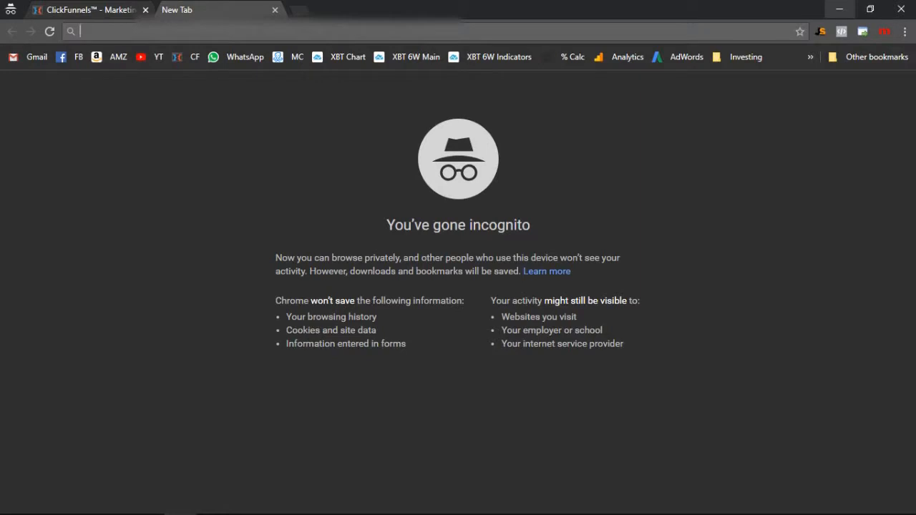
type("https://givelikewant.clickfunnels.com/optindo1")
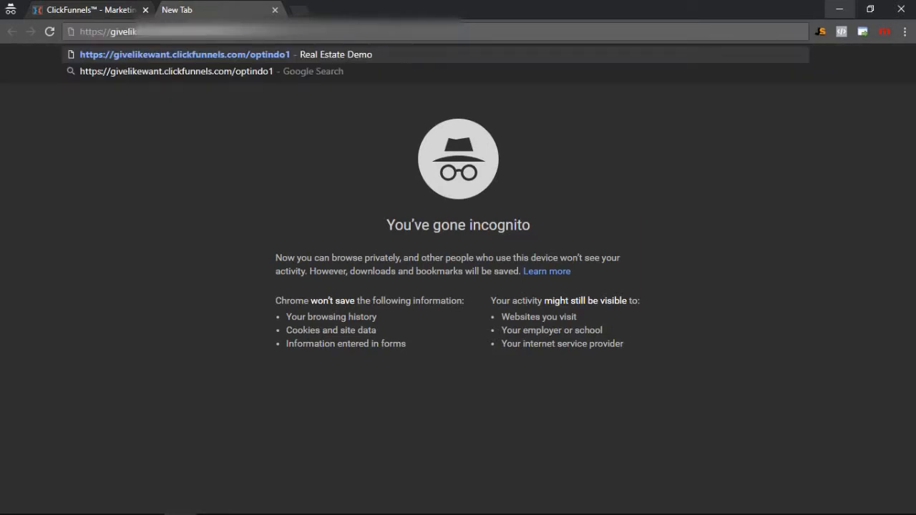
key("Return")
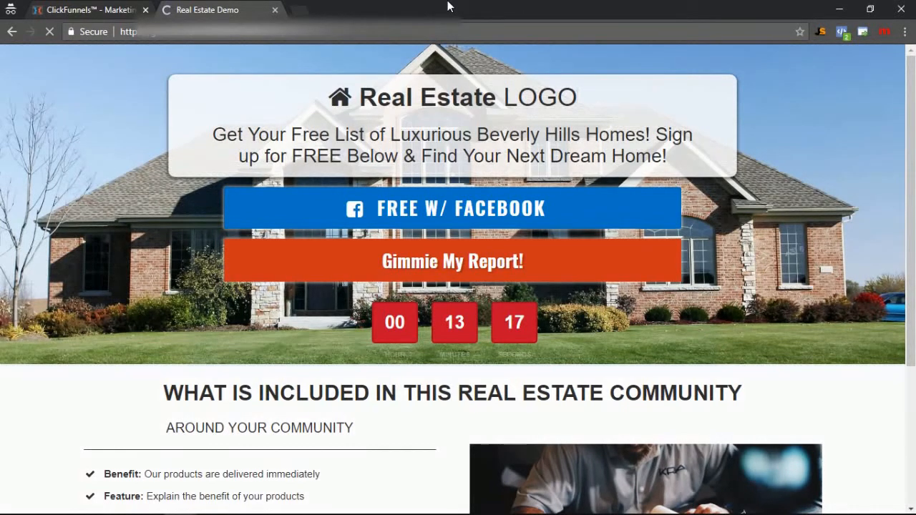
Check the pixel on the incognito opt-in page with Facebook Pixel Helper, expand its PageView event and close the helper
left_click(842, 32)
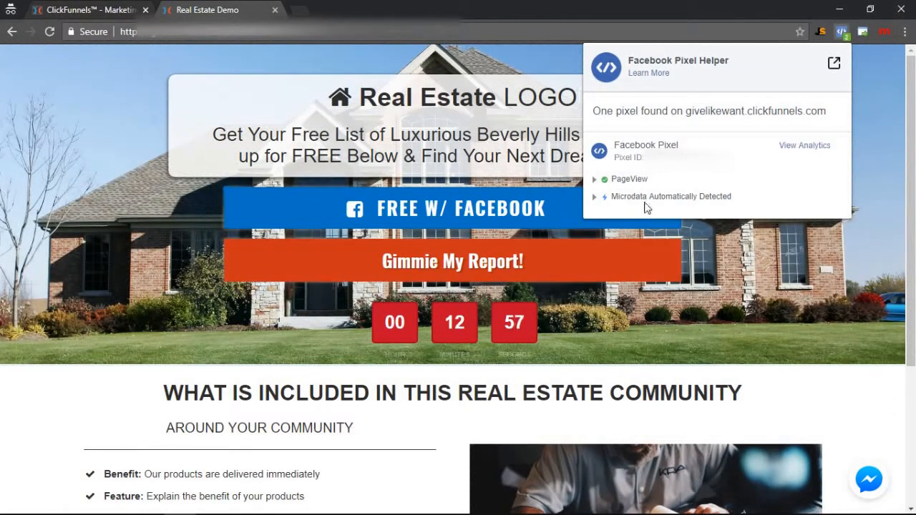
left_click(594, 182)
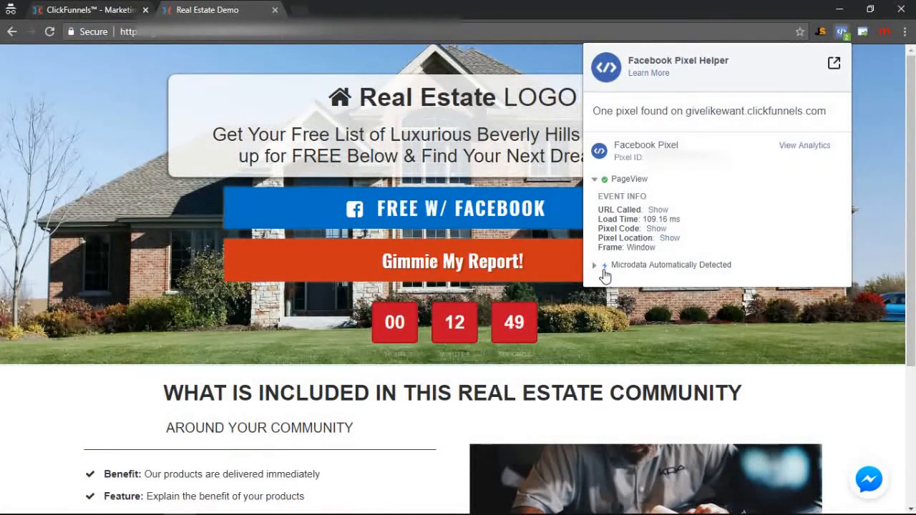
left_click(872, 211)
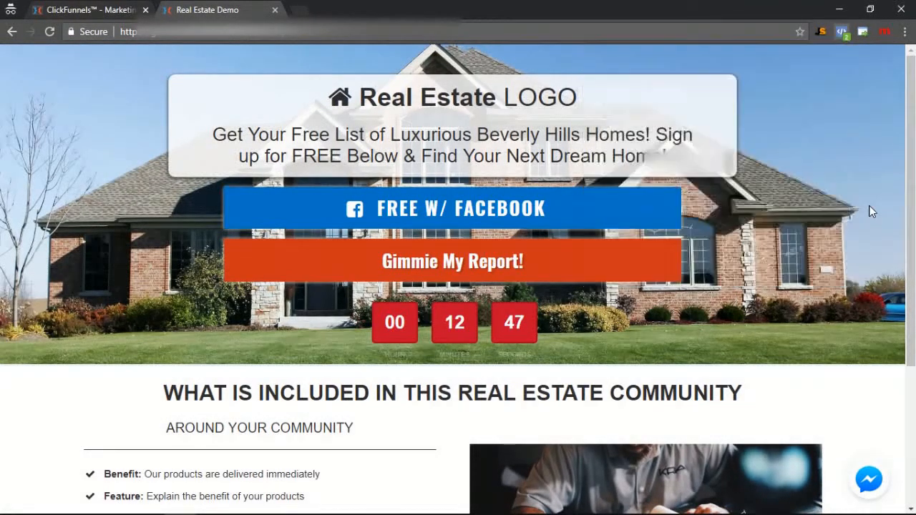
In the regular window, search the Chrome extensions for PIXEL and view Facebook Pixel Helper's details down to its Allow in incognito setting
left_click(841, 10)
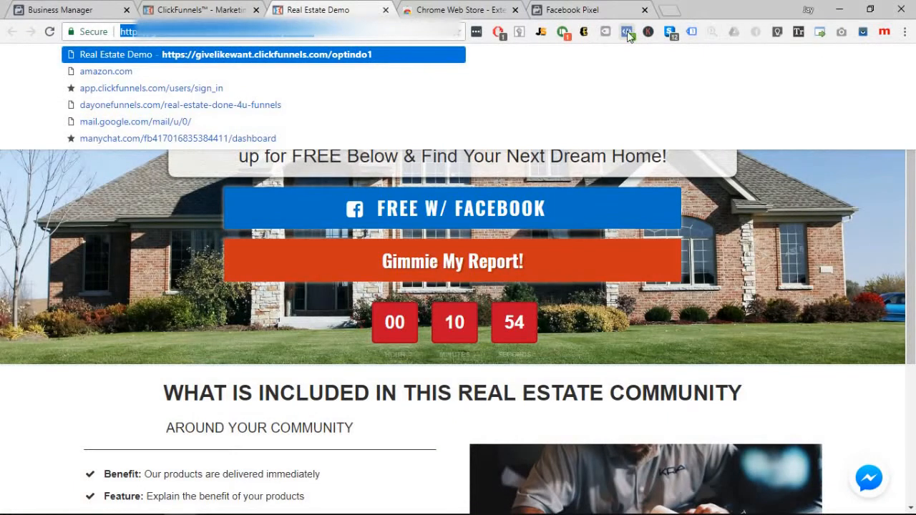
left_click(905, 32)
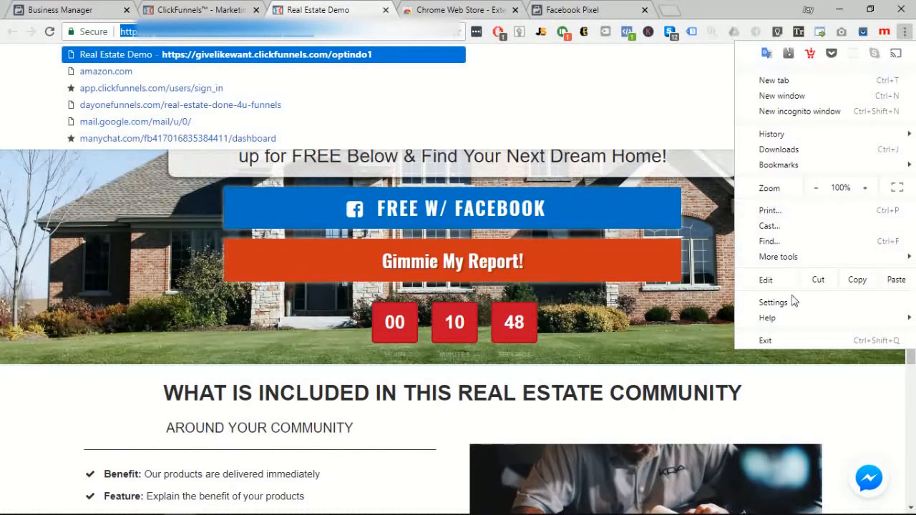
mouse_move(793, 318)
mouse_move(792, 266)
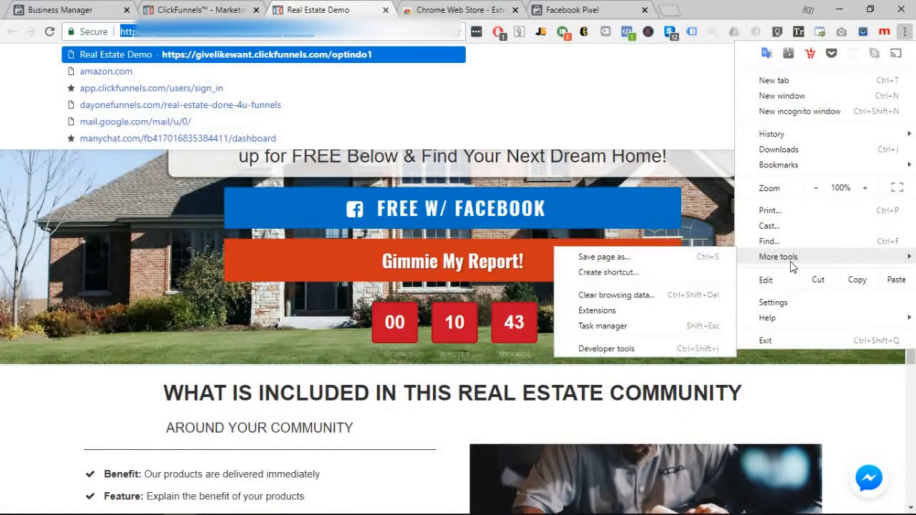
left_click(637, 310)
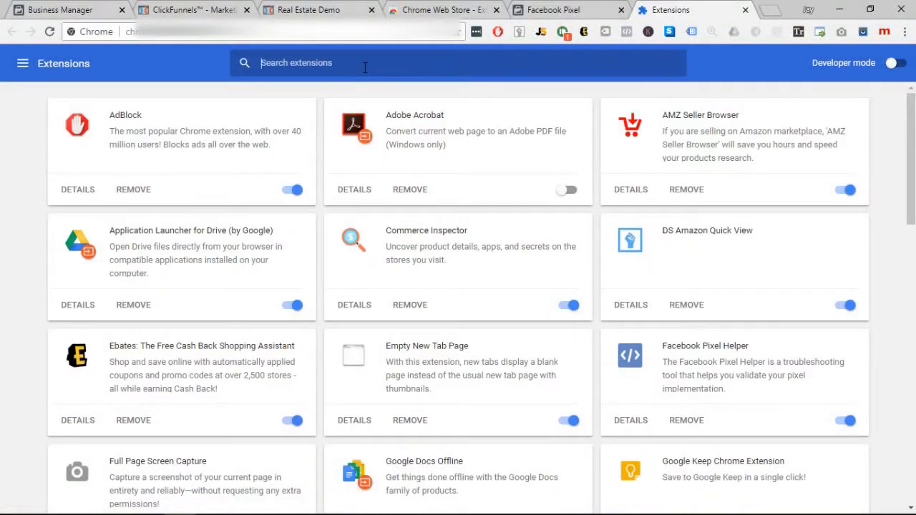
type("PIXEL")
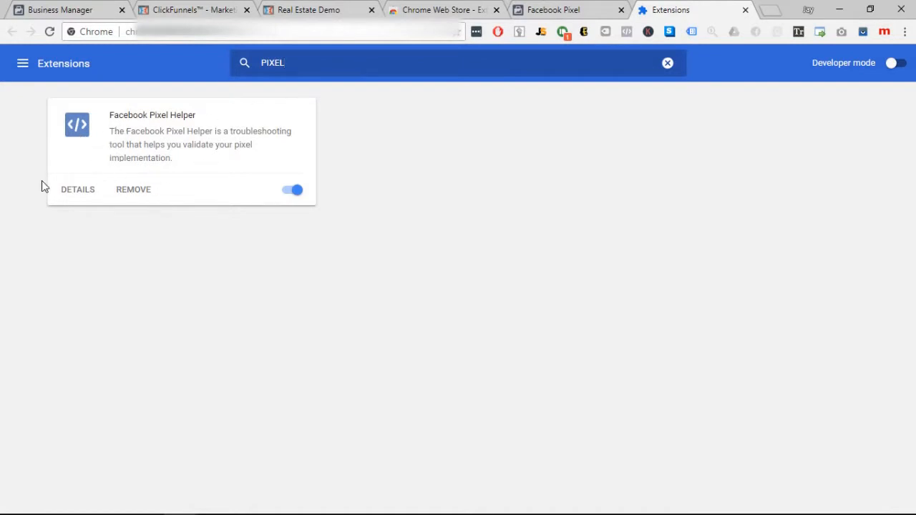
left_click(76, 191)
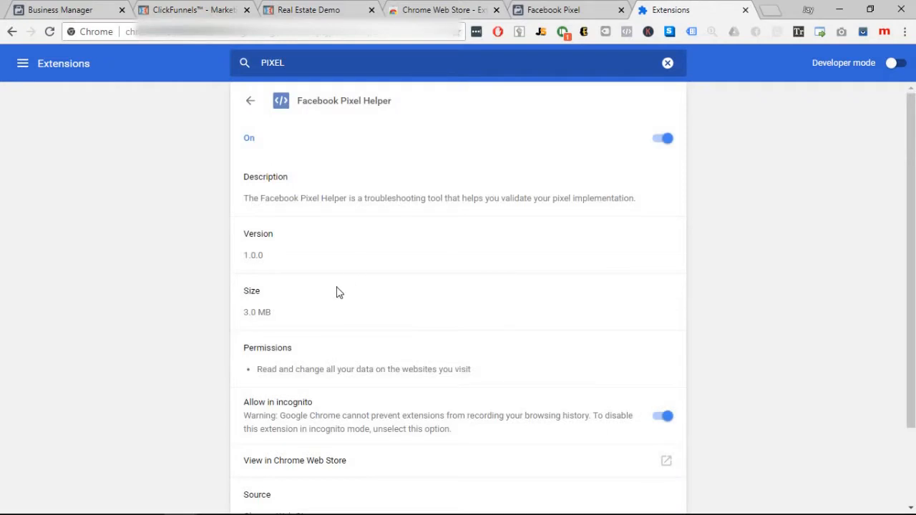
scroll(338, 292, "down", 1)
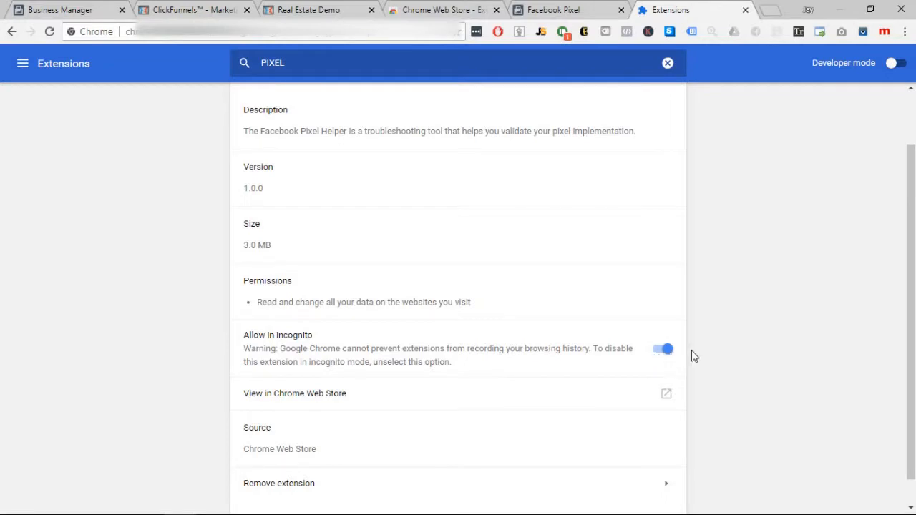
Switch between the extension details and the incognito window, ending on the incognito Real Estate Demo page
key("alt+Tab")
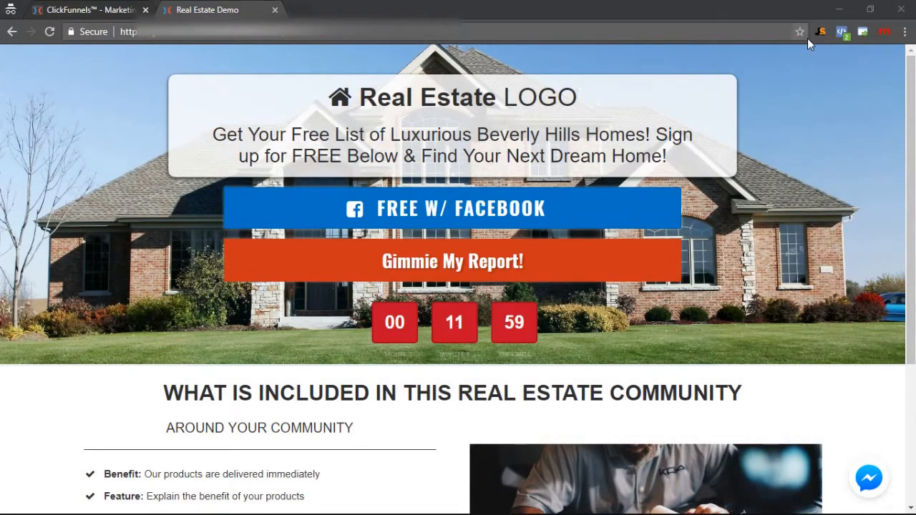
key("alt+Tab")
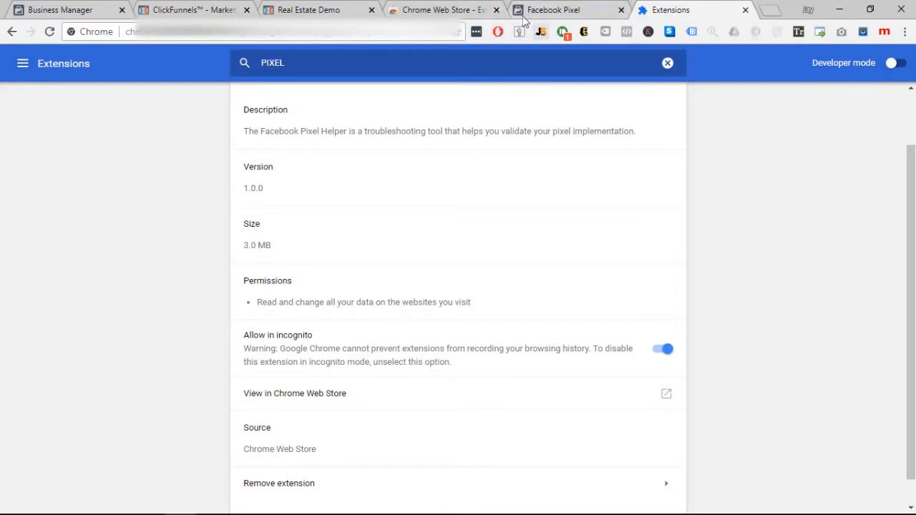
key("alt+Tab")
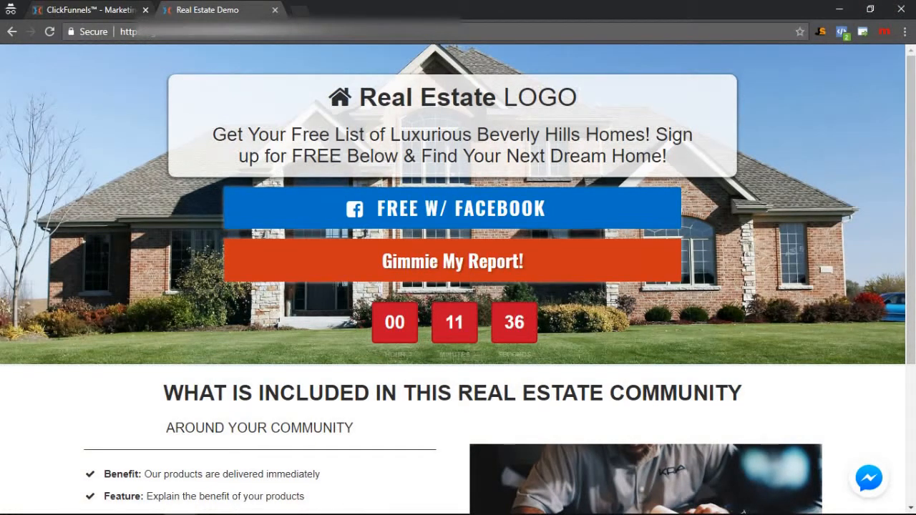
Switch to Notepad and review the Facebook pixel requirements list above the base code
left_click(278, 501)
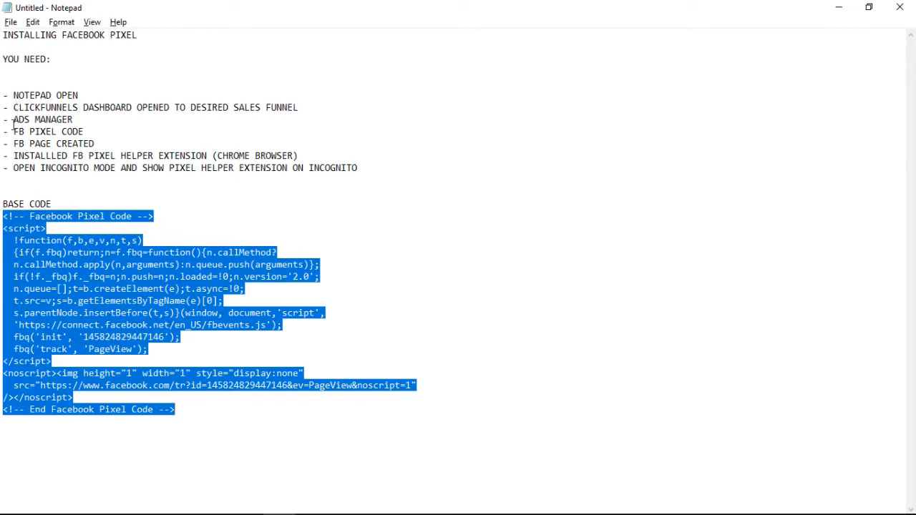
mouse_move(12, 121)
left_mouse_down()
mouse_move(70, 120)
mouse_move(56, 133)
mouse_move(13, 133)
left_mouse_up()
left_click(111, 141)
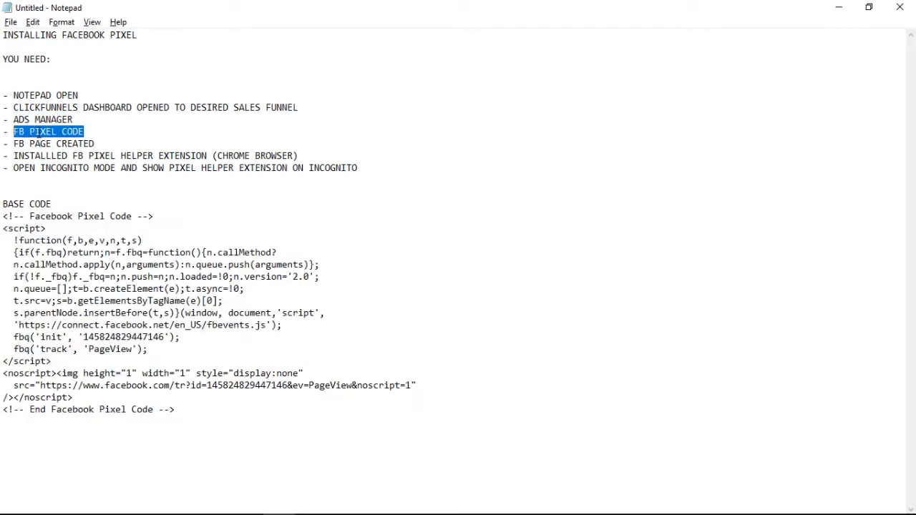
left_click(108, 141)
left_click_drag(100, 141, 45, 133)
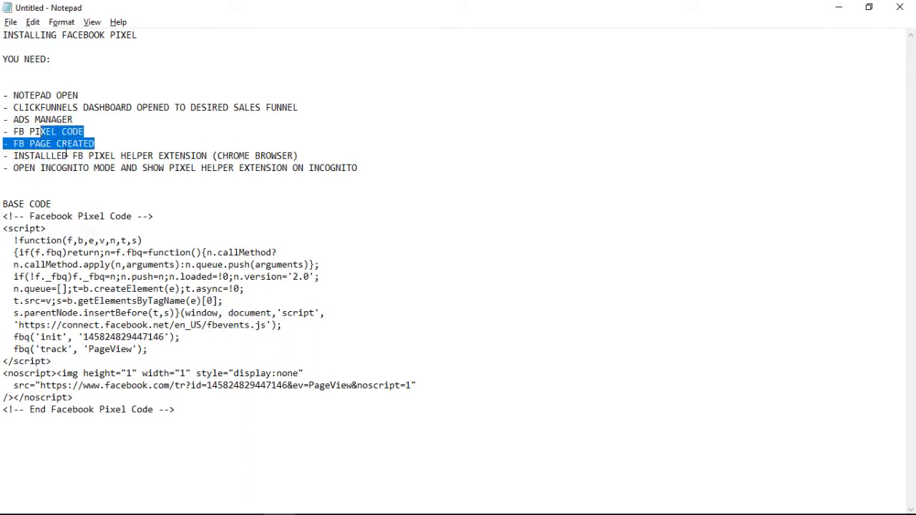
left_click(63, 145)
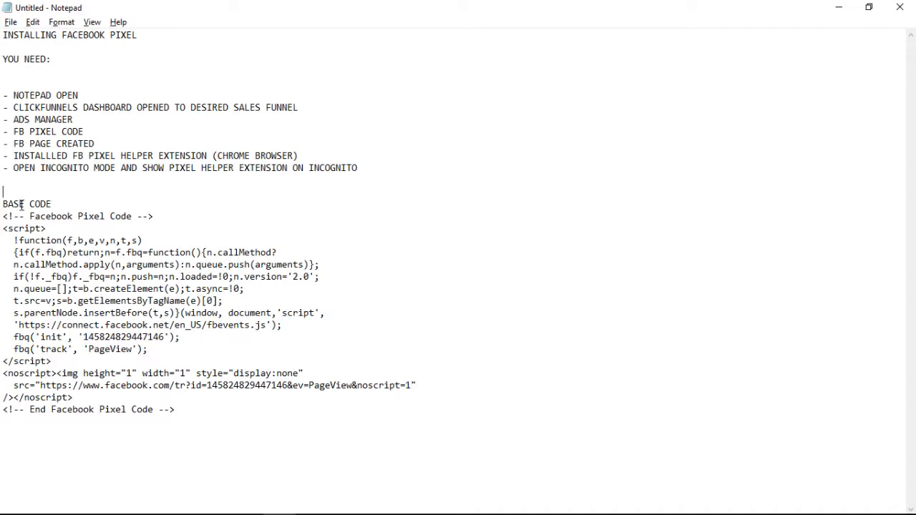
Return from Notepad to the incognito Real Estate Demo page, recheck its pixel events in Facebook Pixel Helper and close the helper
left_click(839, 7)
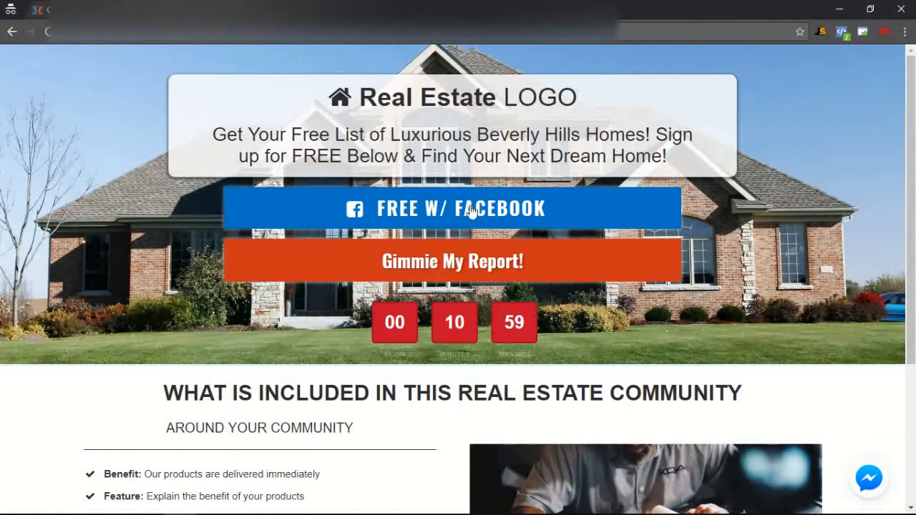
left_click(842, 31)
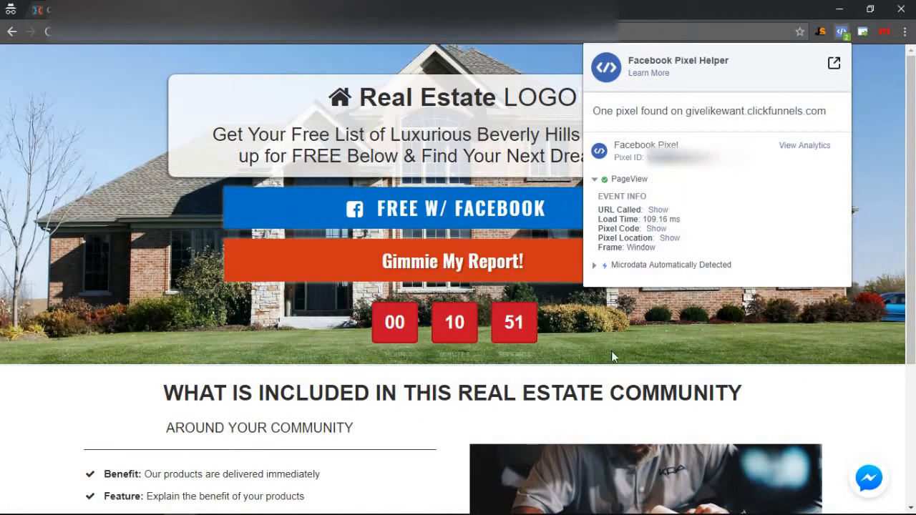
left_click(754, 362)
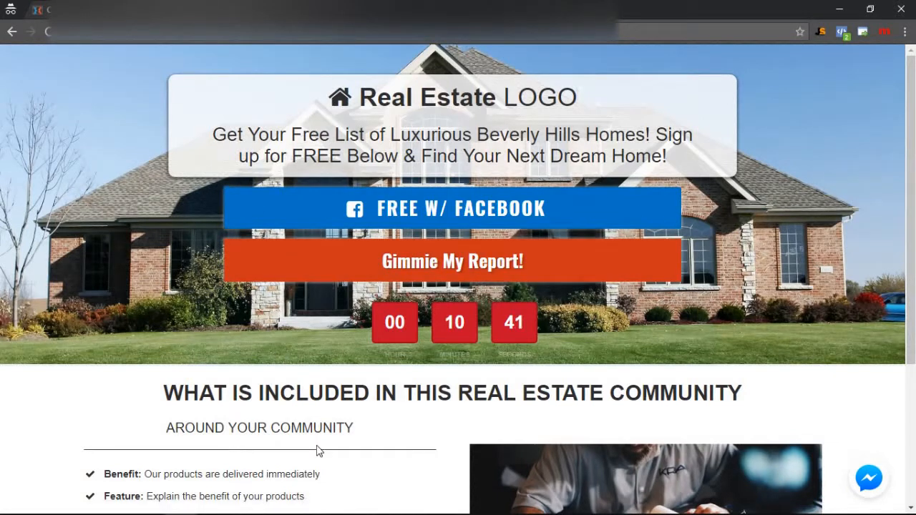
Reveal the Gimmie My Report! opt-in form, fill in the phone number and email address, and submit it
left_click(565, 266)
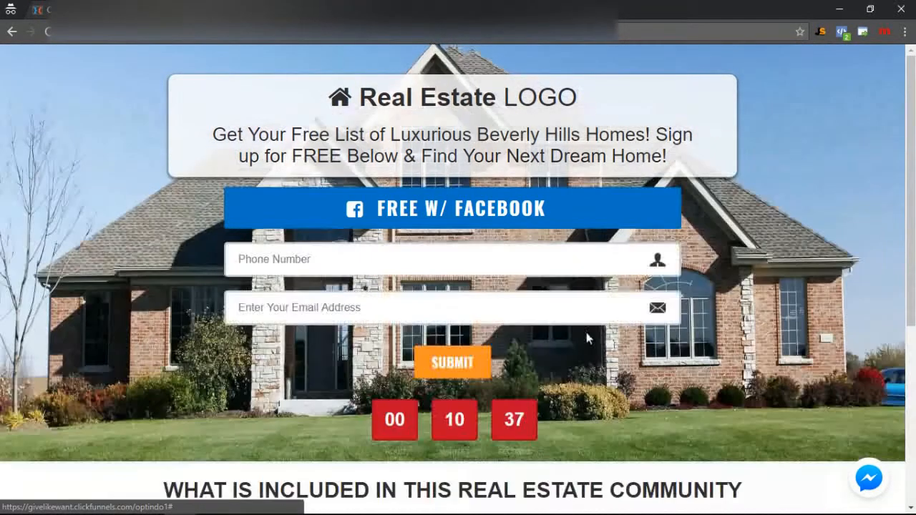
left_click(436, 262)
left_click(334, 282)
left_click(378, 306)
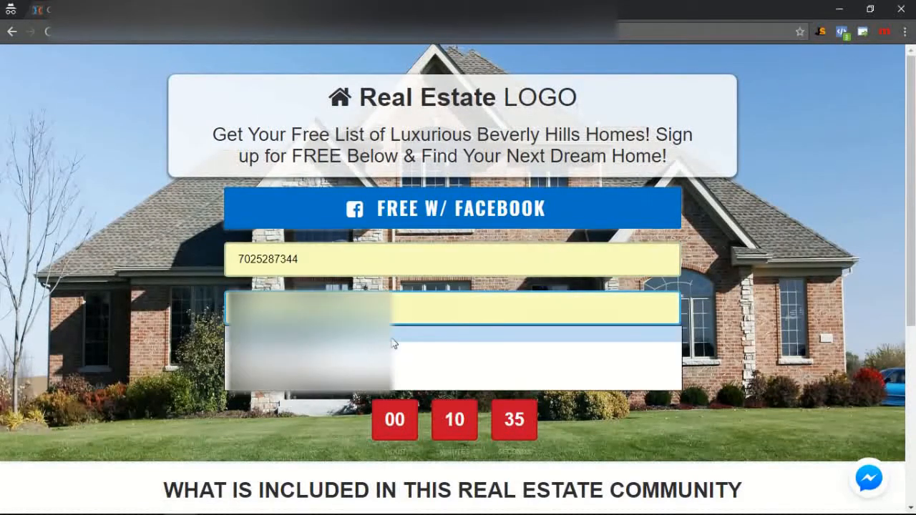
left_click(343, 366)
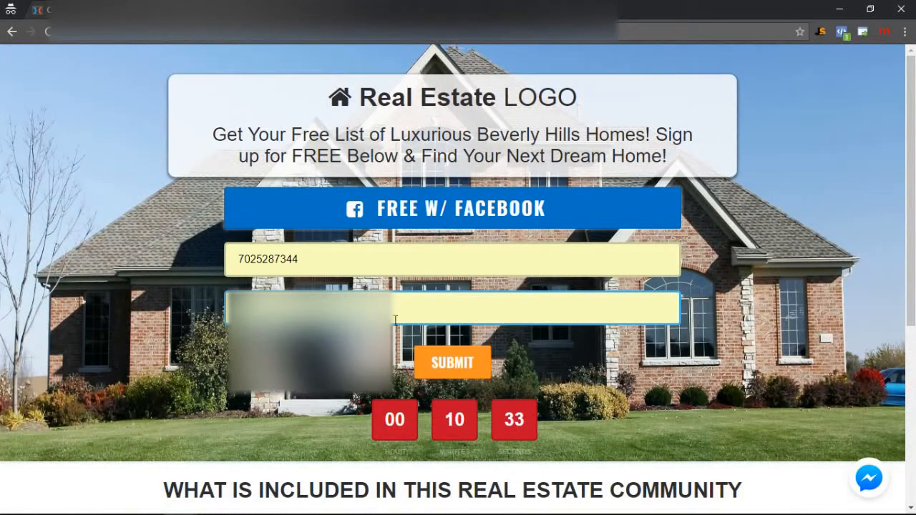
left_click(458, 365)
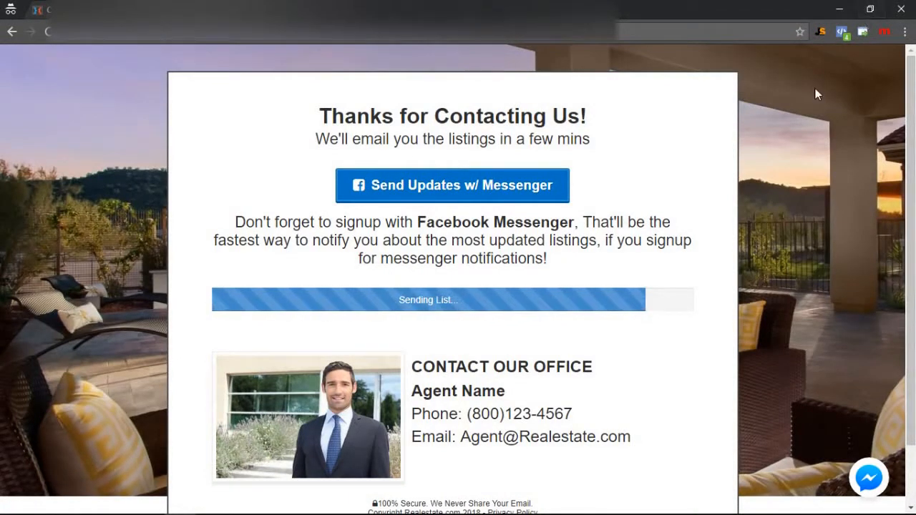
Review the events fired on the thank-you page in Facebook Pixel Helper, then close the helper
left_click(840, 34)
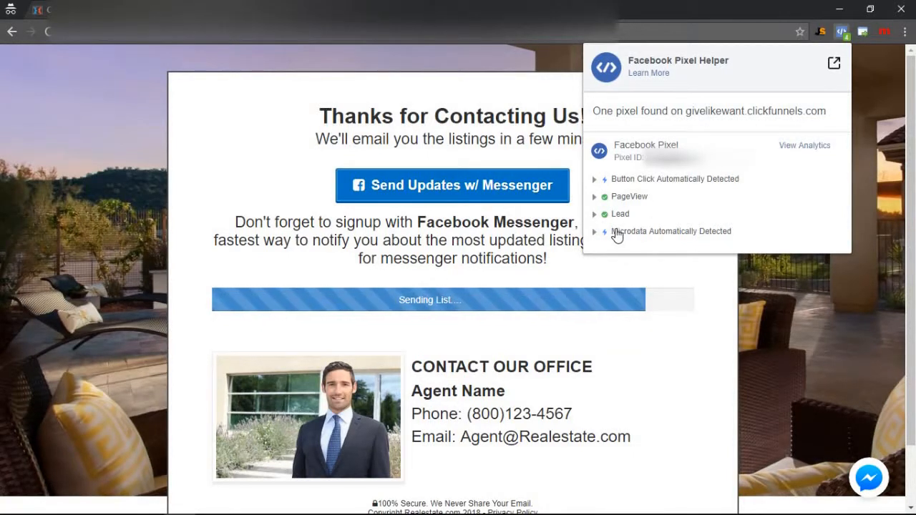
left_click(139, 320)
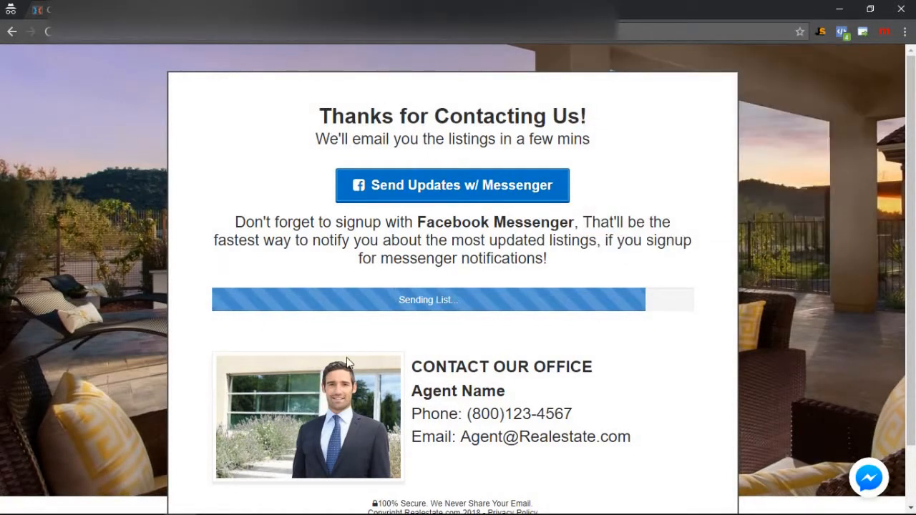